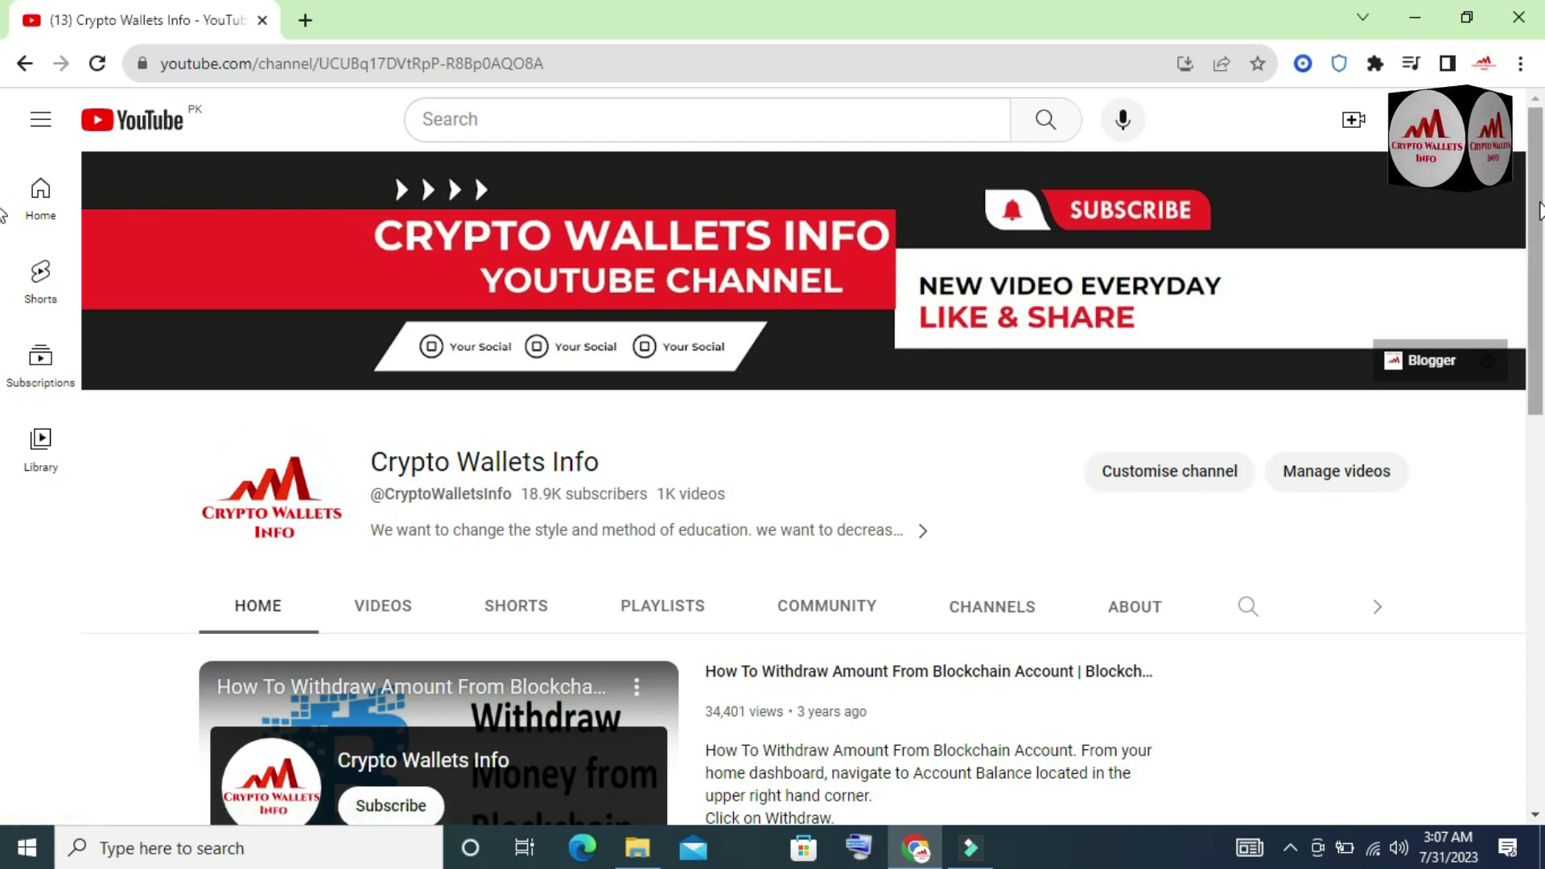
- Switch the Crypto Wallets Info channel page to its Videos tab
{"action": "left_click_drag", "start_coordinate": [1538, 211], "coordinate": [1541, 700]}
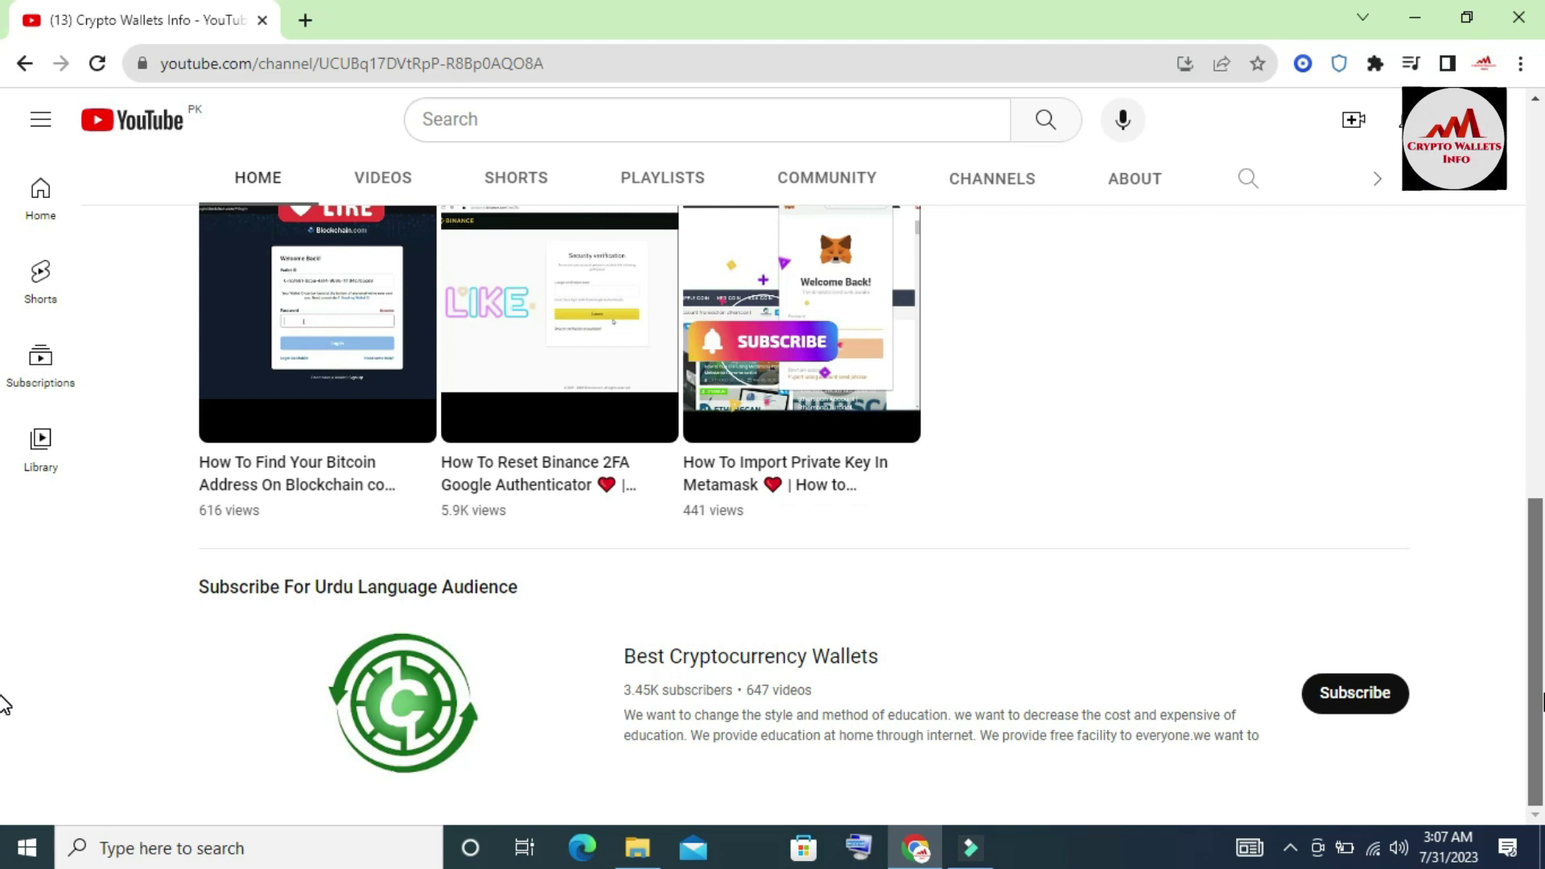
{"action": "scroll", "coordinate": [4, 483], "scroll_direction": "up", "scroll_amount": 9}
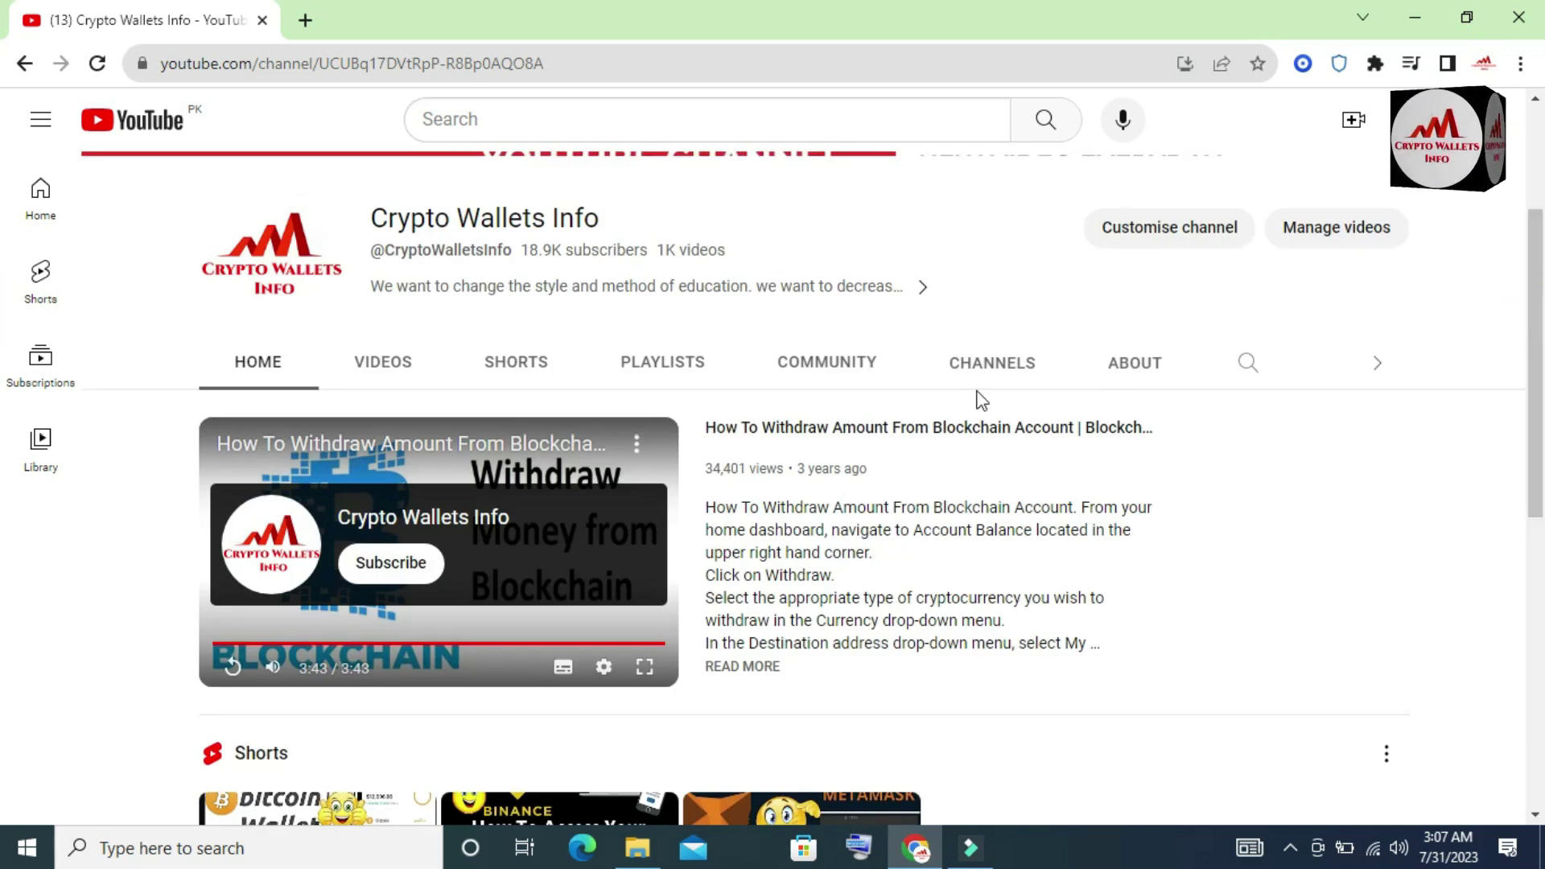
{"action": "left_click", "coordinate": [368, 374]}
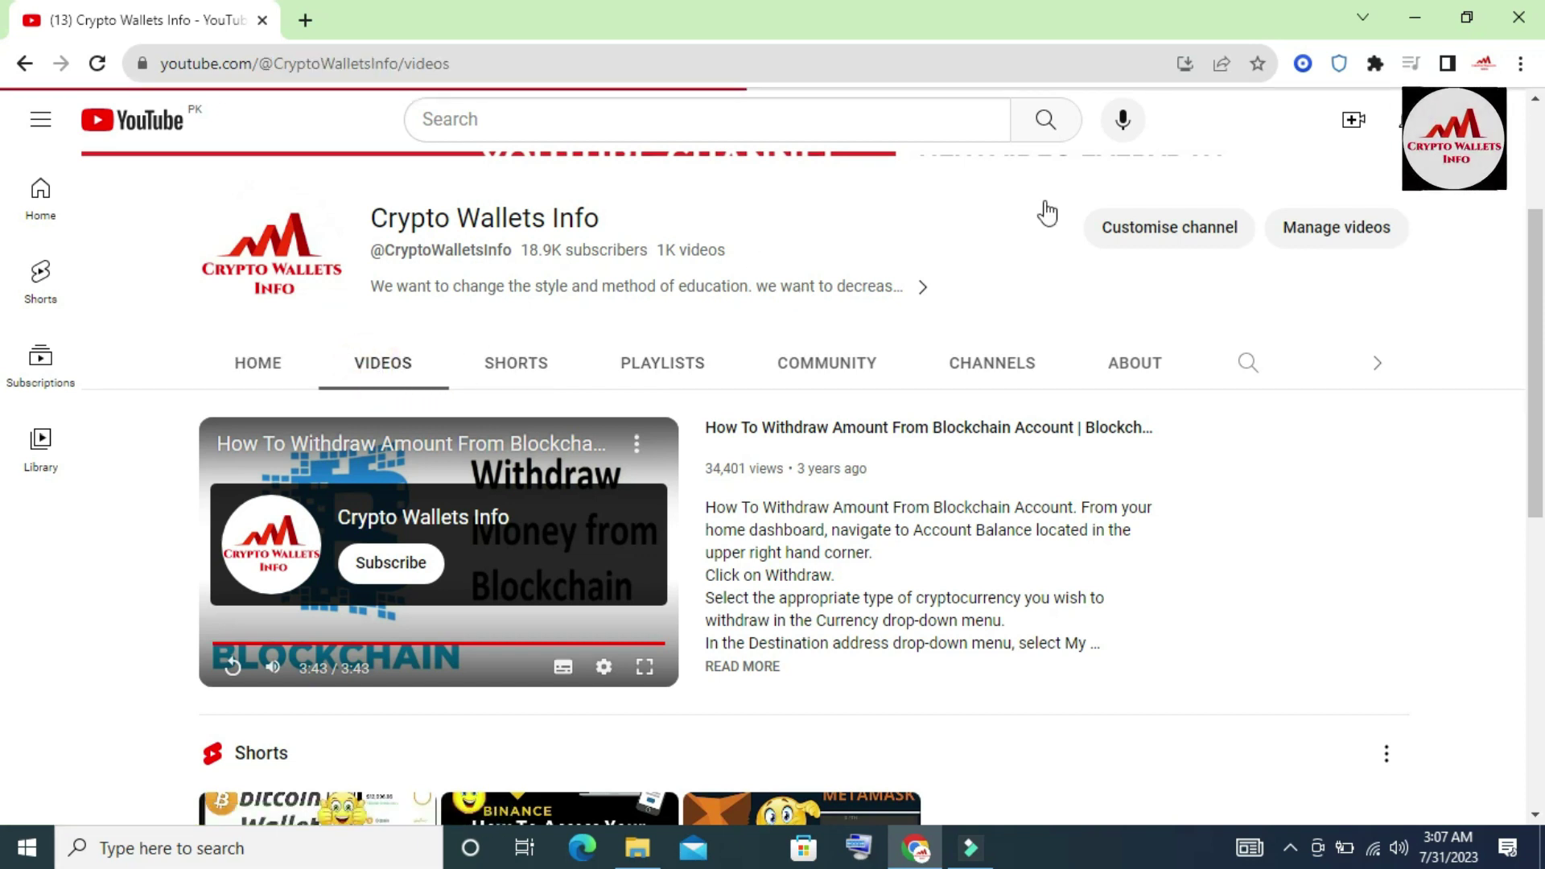
{"action": "scroll", "coordinate": [1538, 169], "scroll_direction": "up", "scroll_amount": 3}
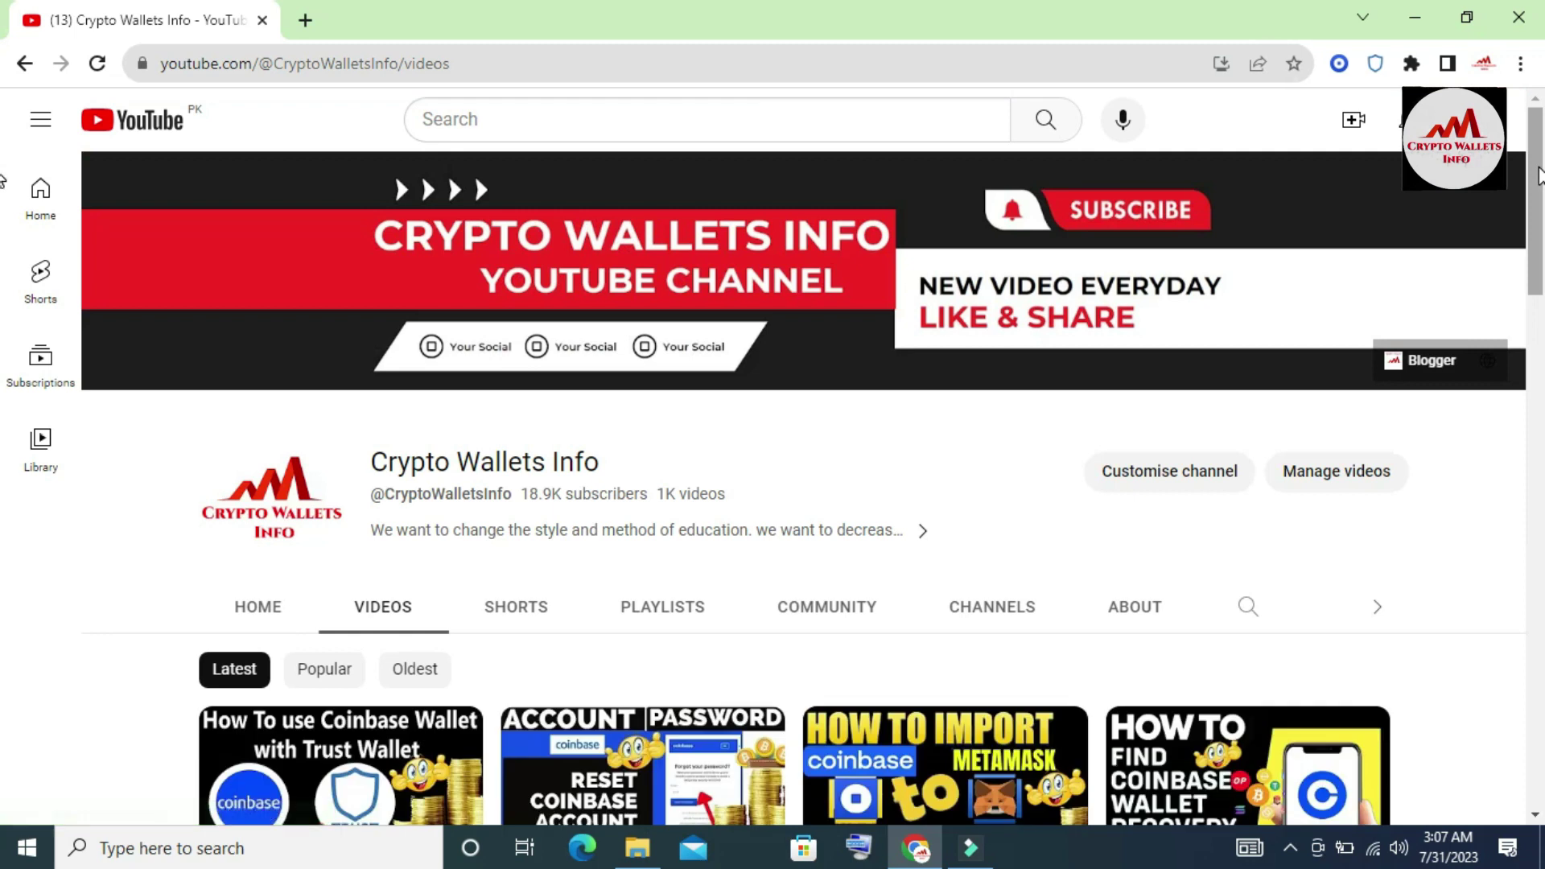
{"action": "left_click_drag", "start_coordinate": [1538, 176], "coordinate": [1542, 300]}
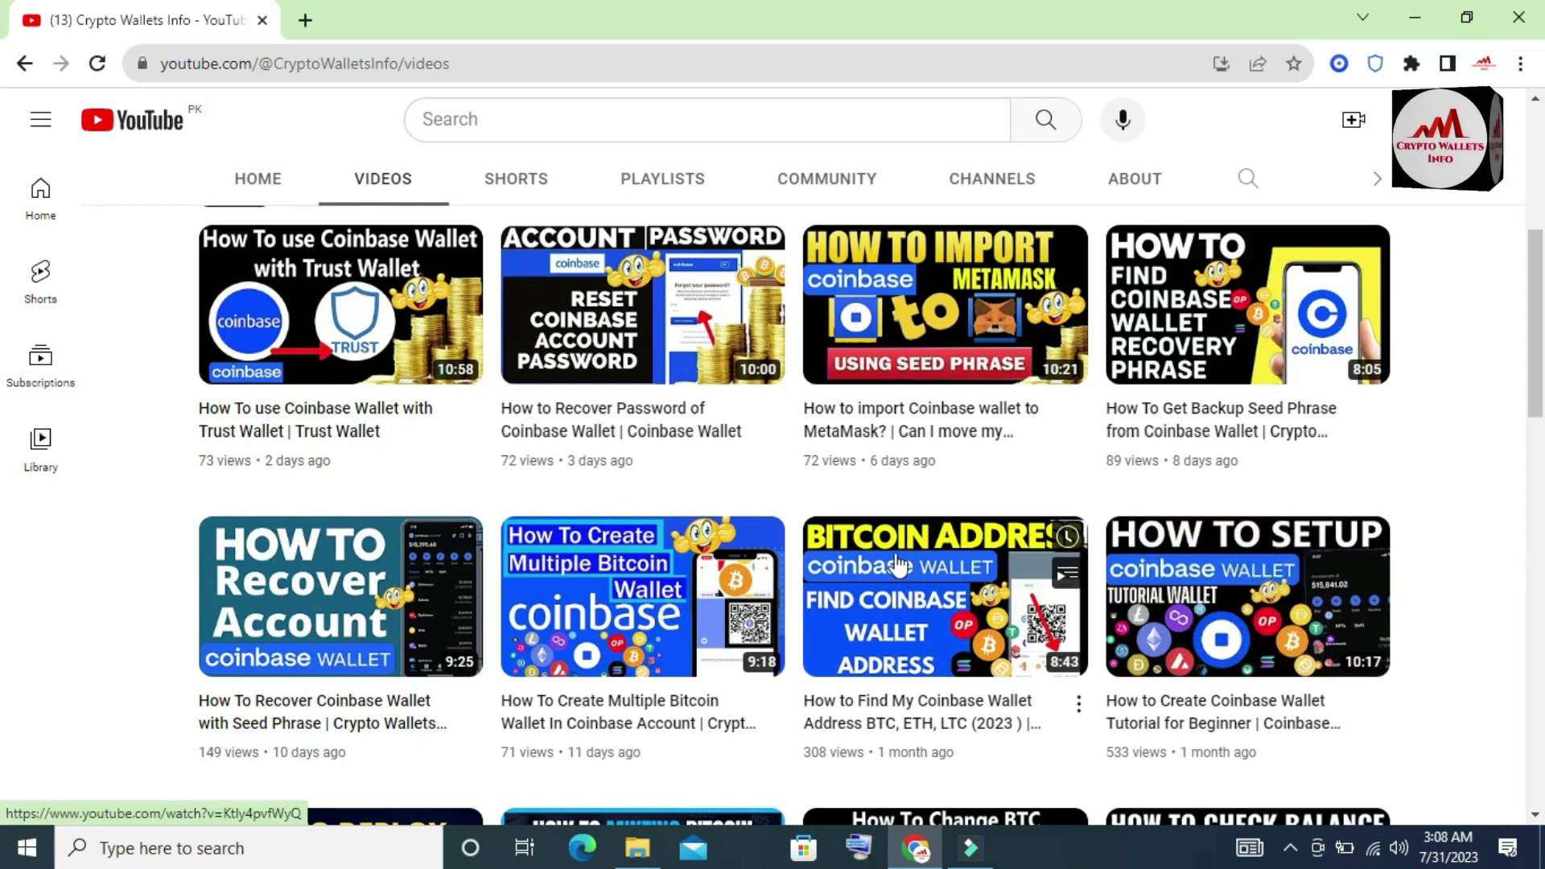
- Browse the video grid, return to the top, and open the Coinbase Wallet extension
{"action": "mouse_move", "coordinate": [752, 382]}
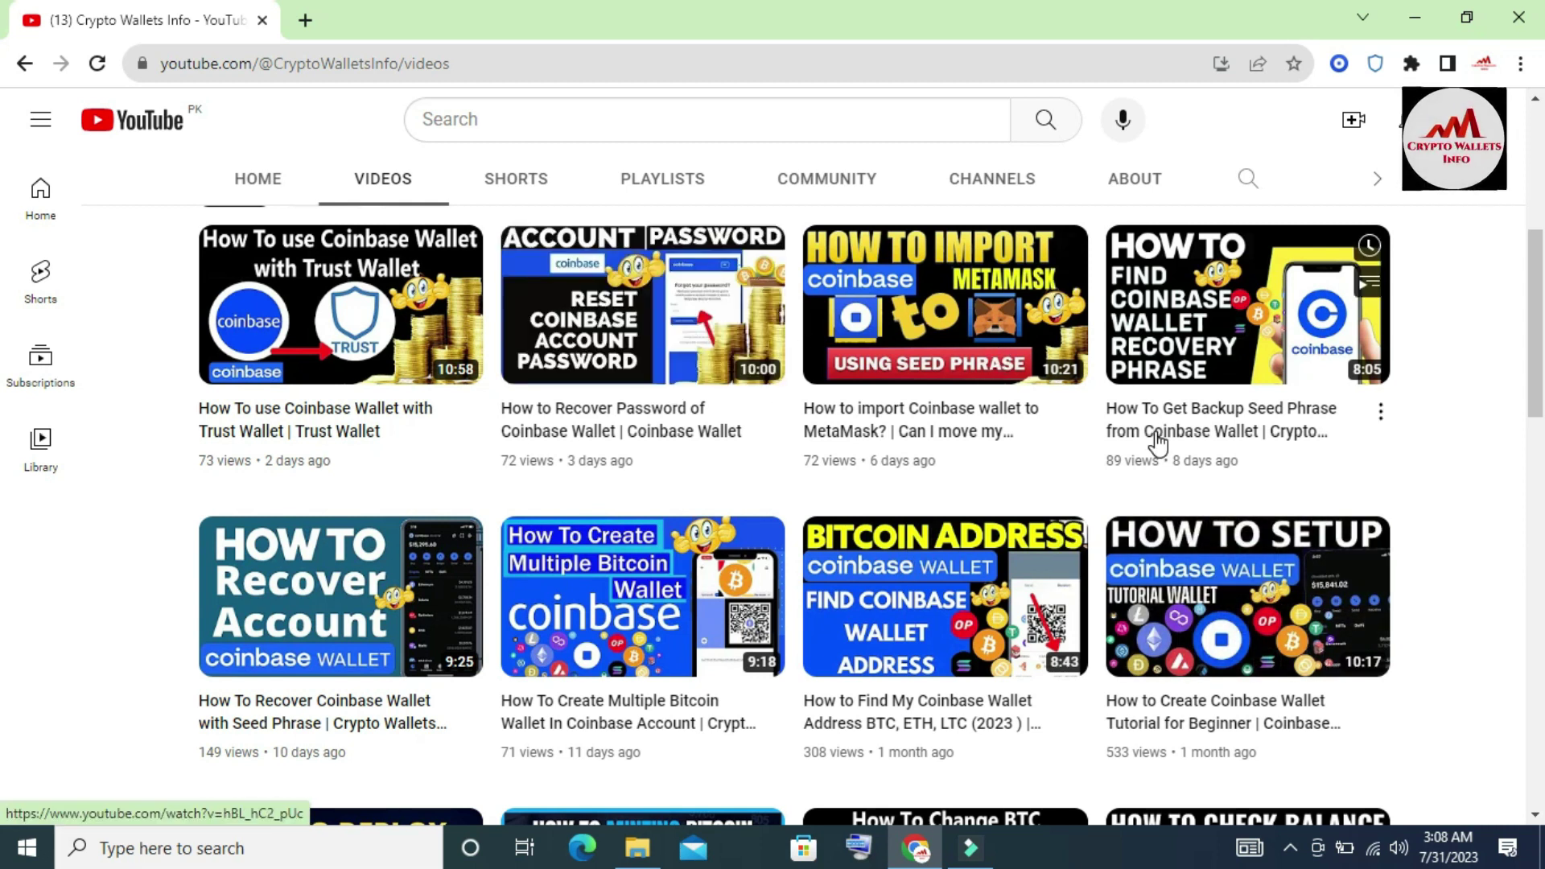
{"action": "mouse_move", "coordinate": [1159, 442]}
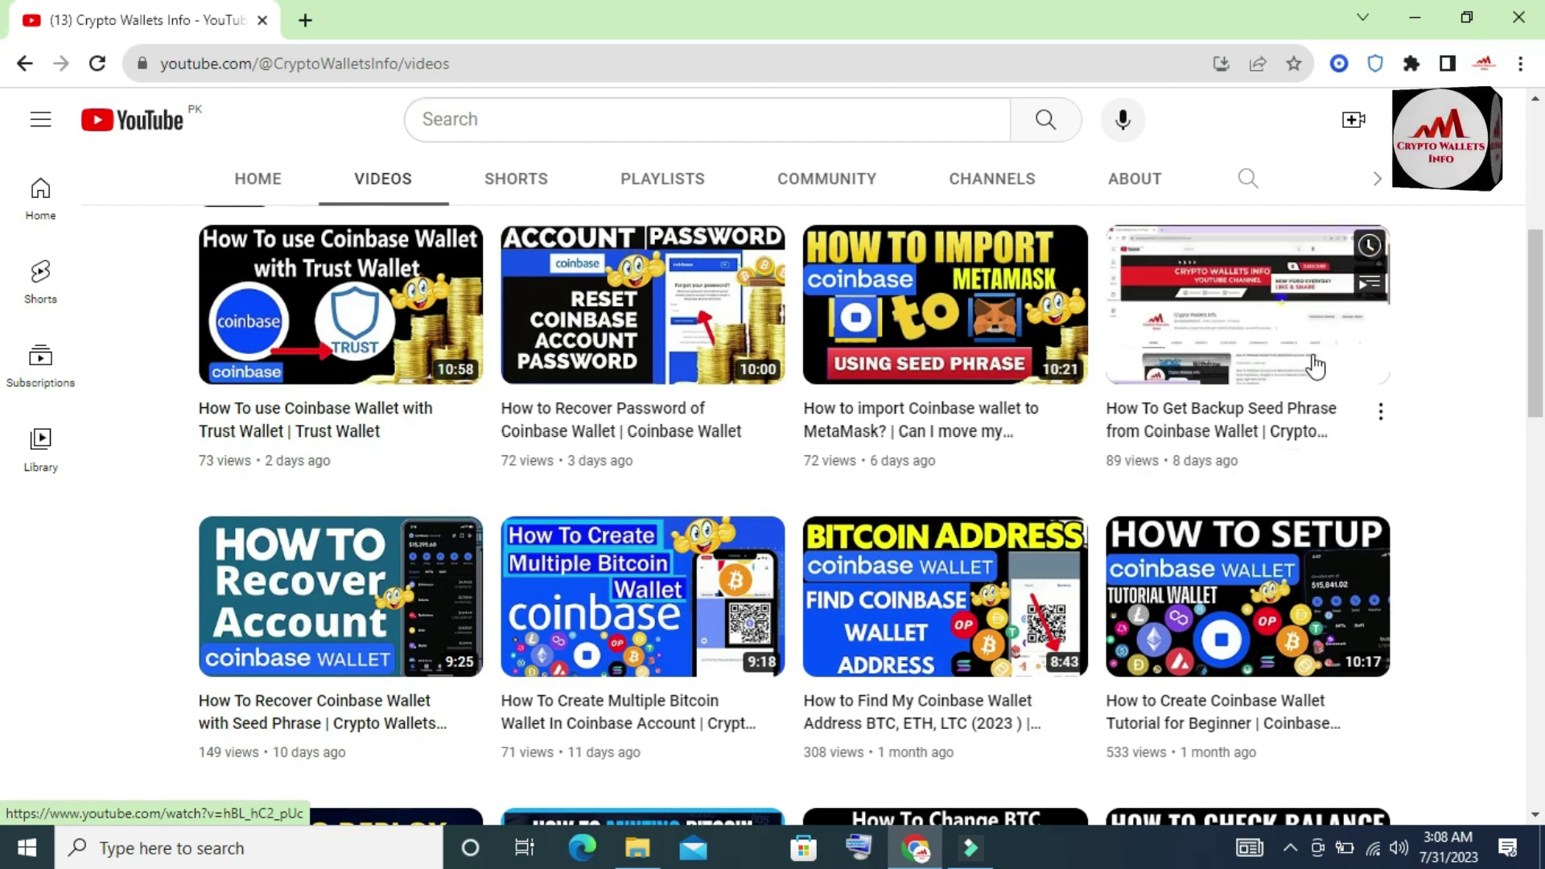
{"action": "scroll", "coordinate": [1521, 348], "scroll_direction": "up", "scroll_amount": 6}
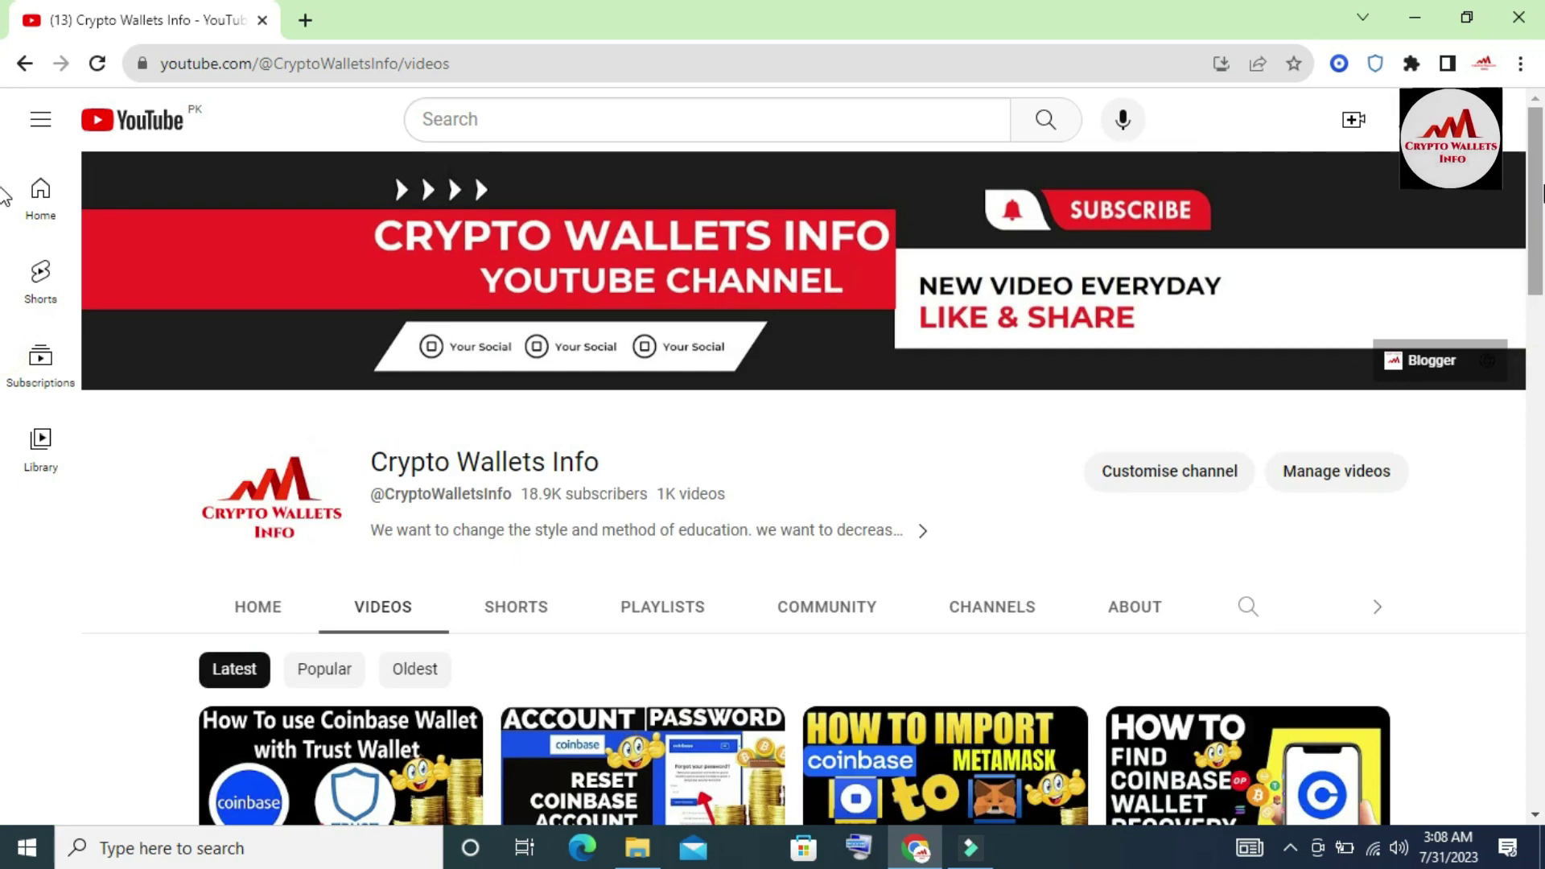
{"action": "left_click", "coordinate": [1340, 64]}
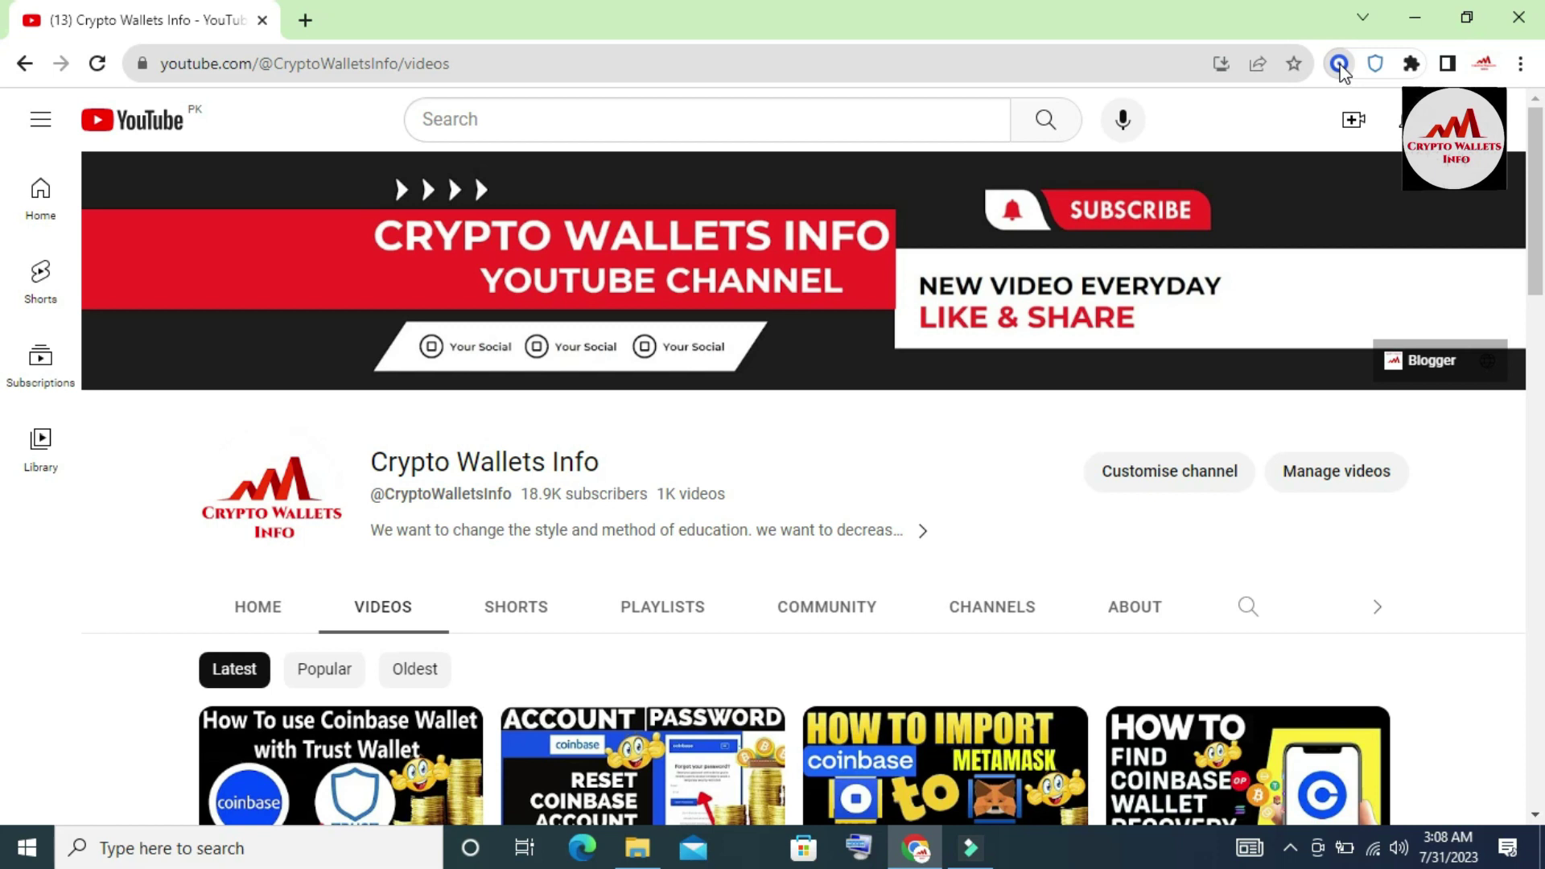
- Unlock Coinbase Wallet with its current password and go back to the main Address 1 view
{"action": "left_click", "coordinate": [1339, 65]}
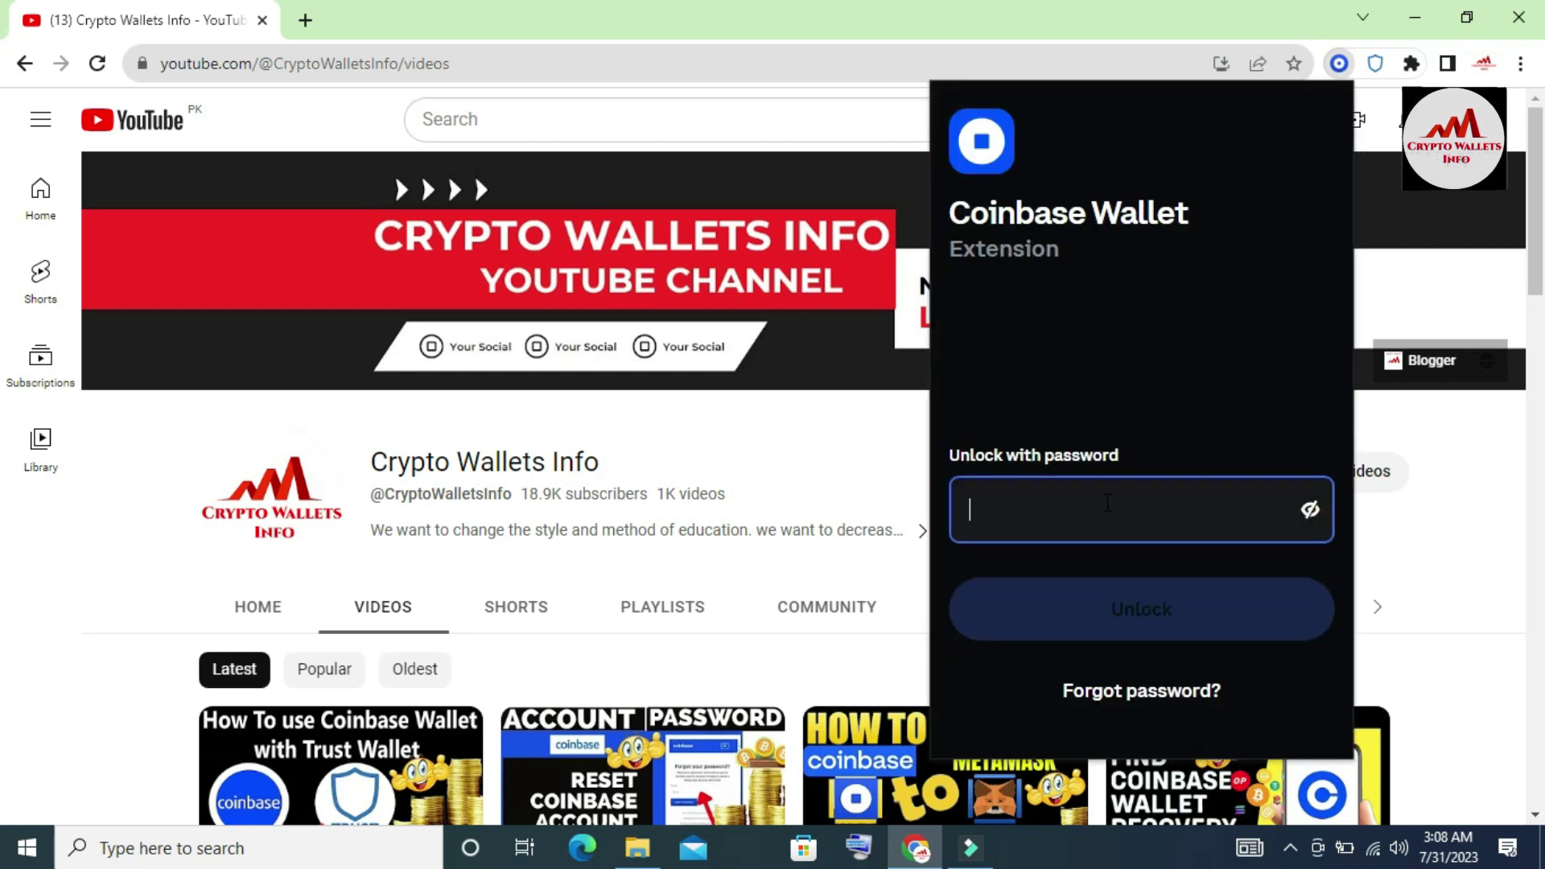
{"action": "left_click", "coordinate": [1102, 511]}
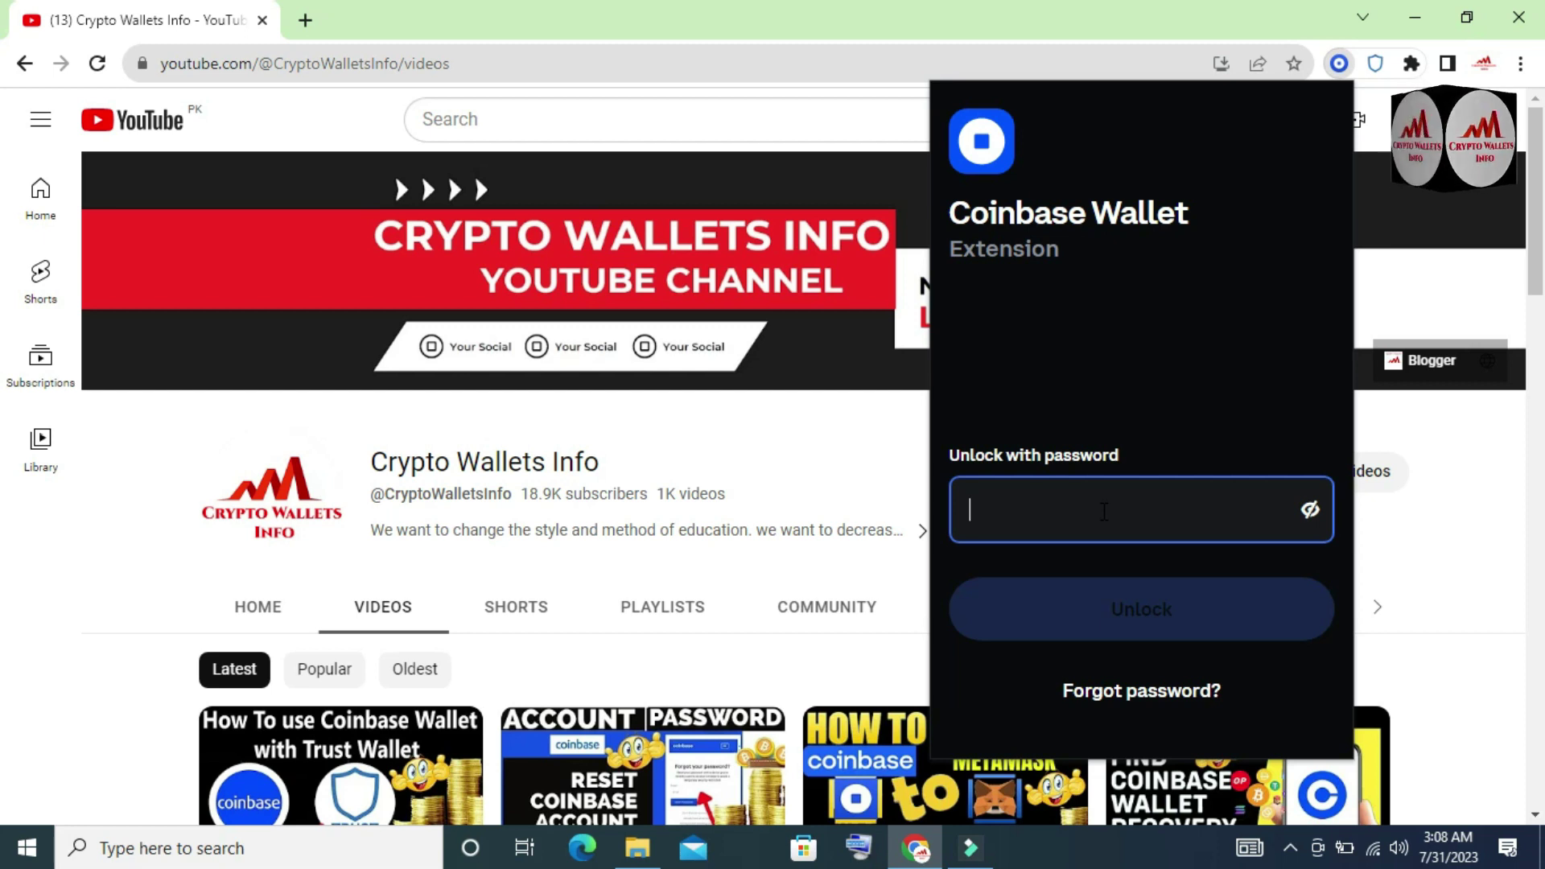
{"action": "type", "text": "aaaaaaa"}
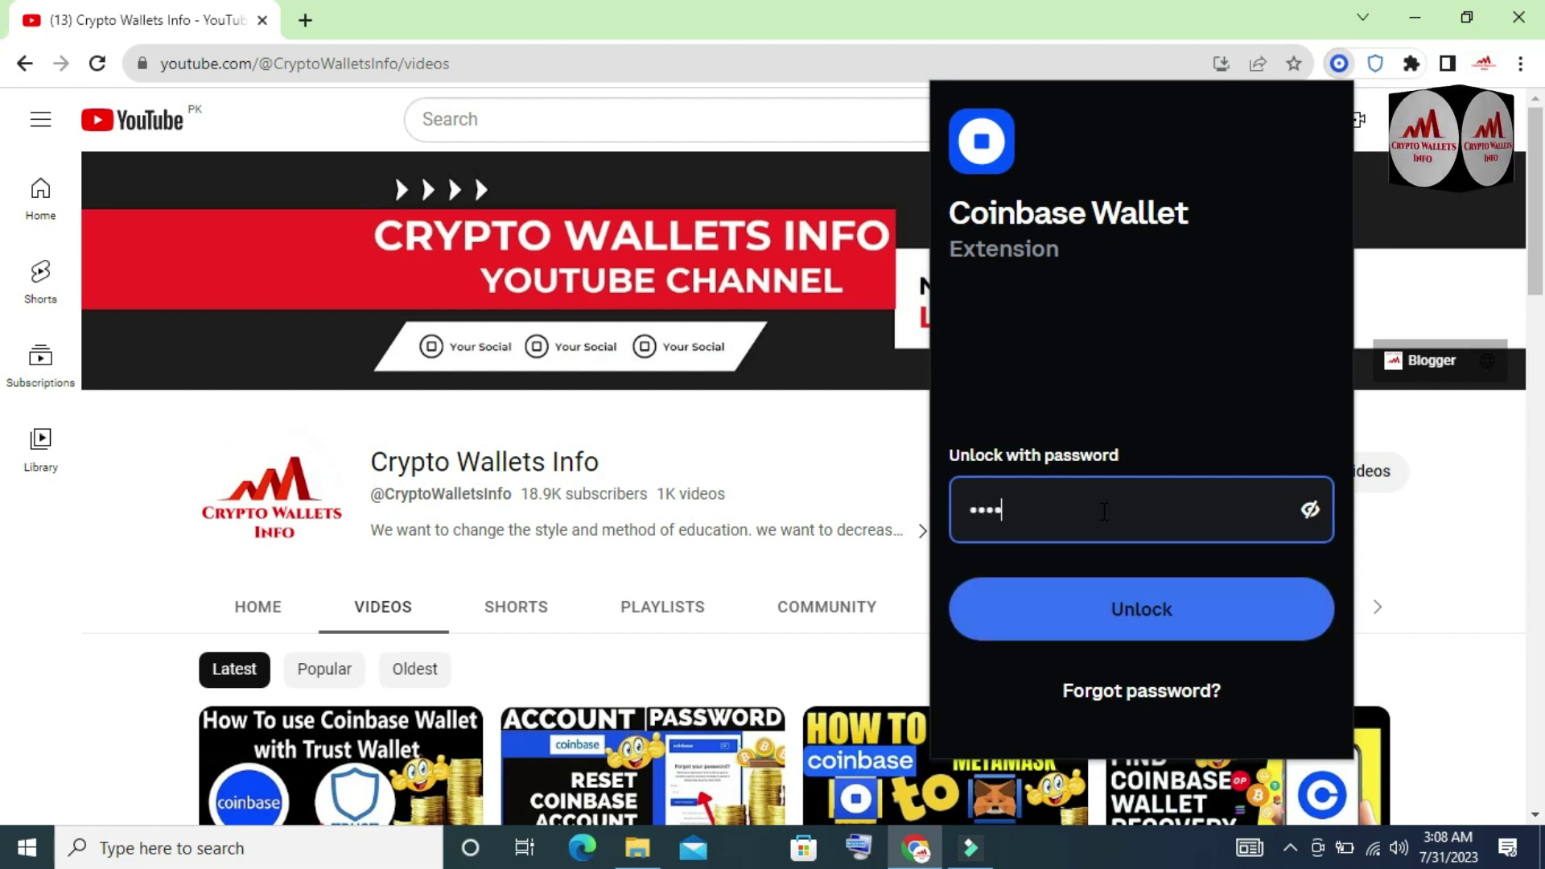
{"action": "type", "text": "a"}
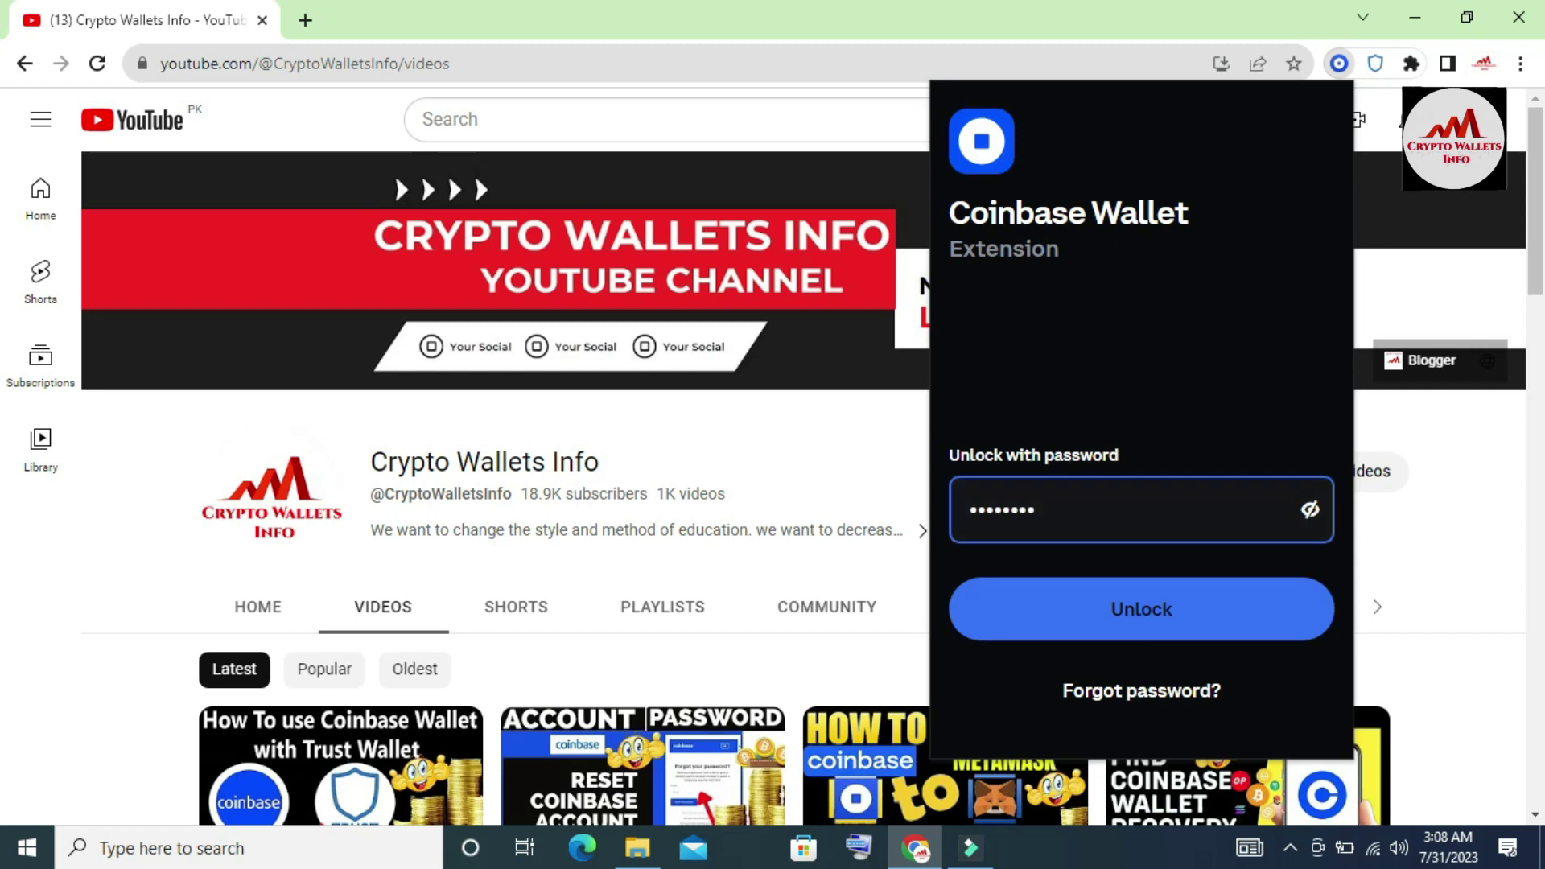
{"action": "left_click", "coordinate": [1158, 624]}
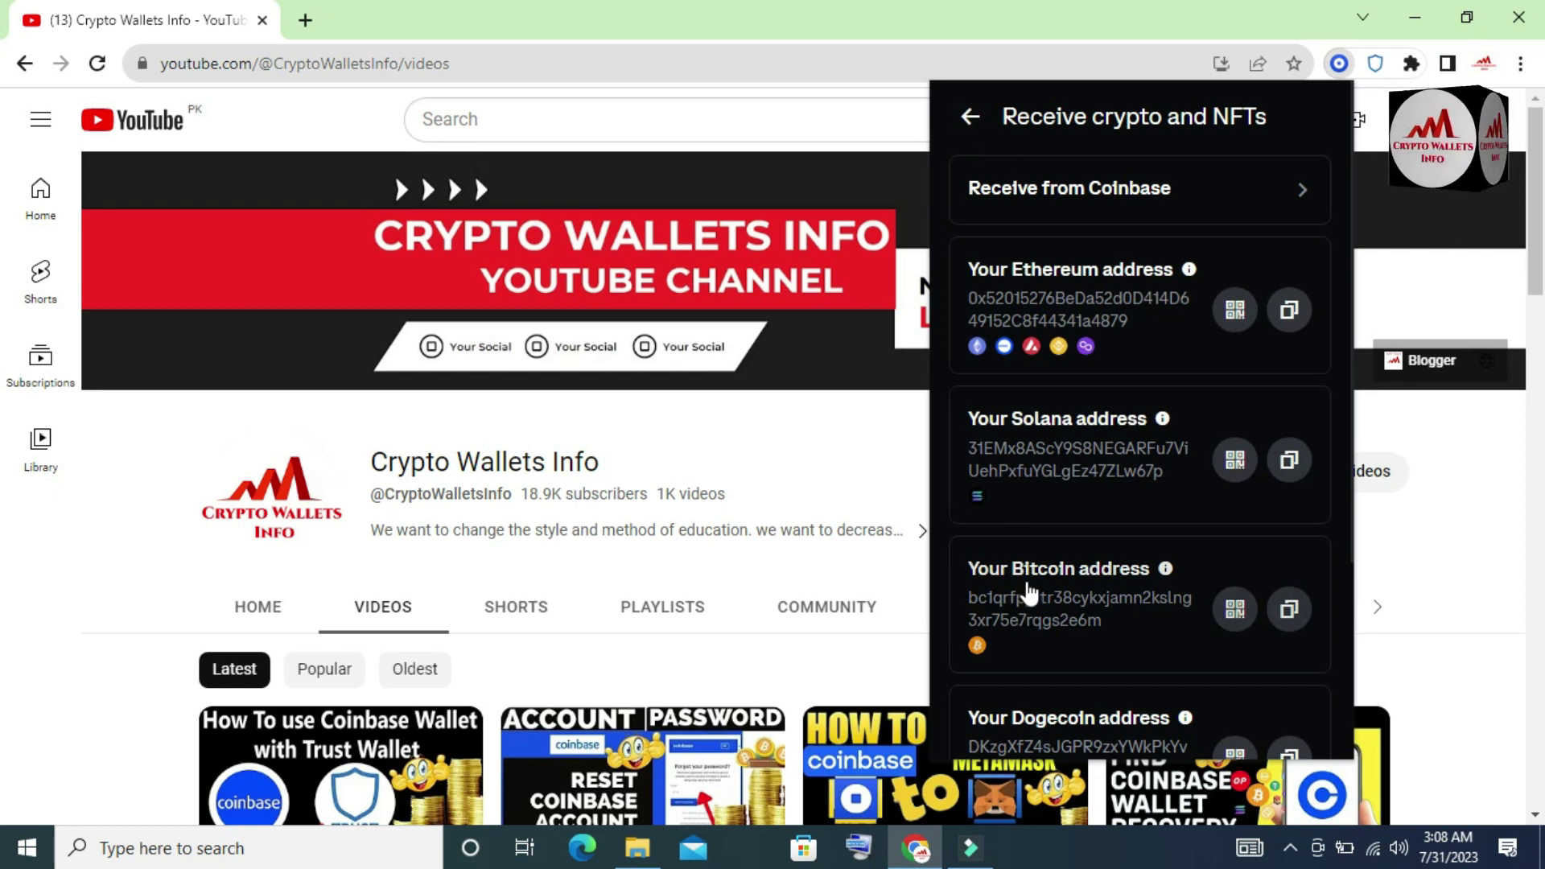
{"action": "left_click", "coordinate": [970, 119]}
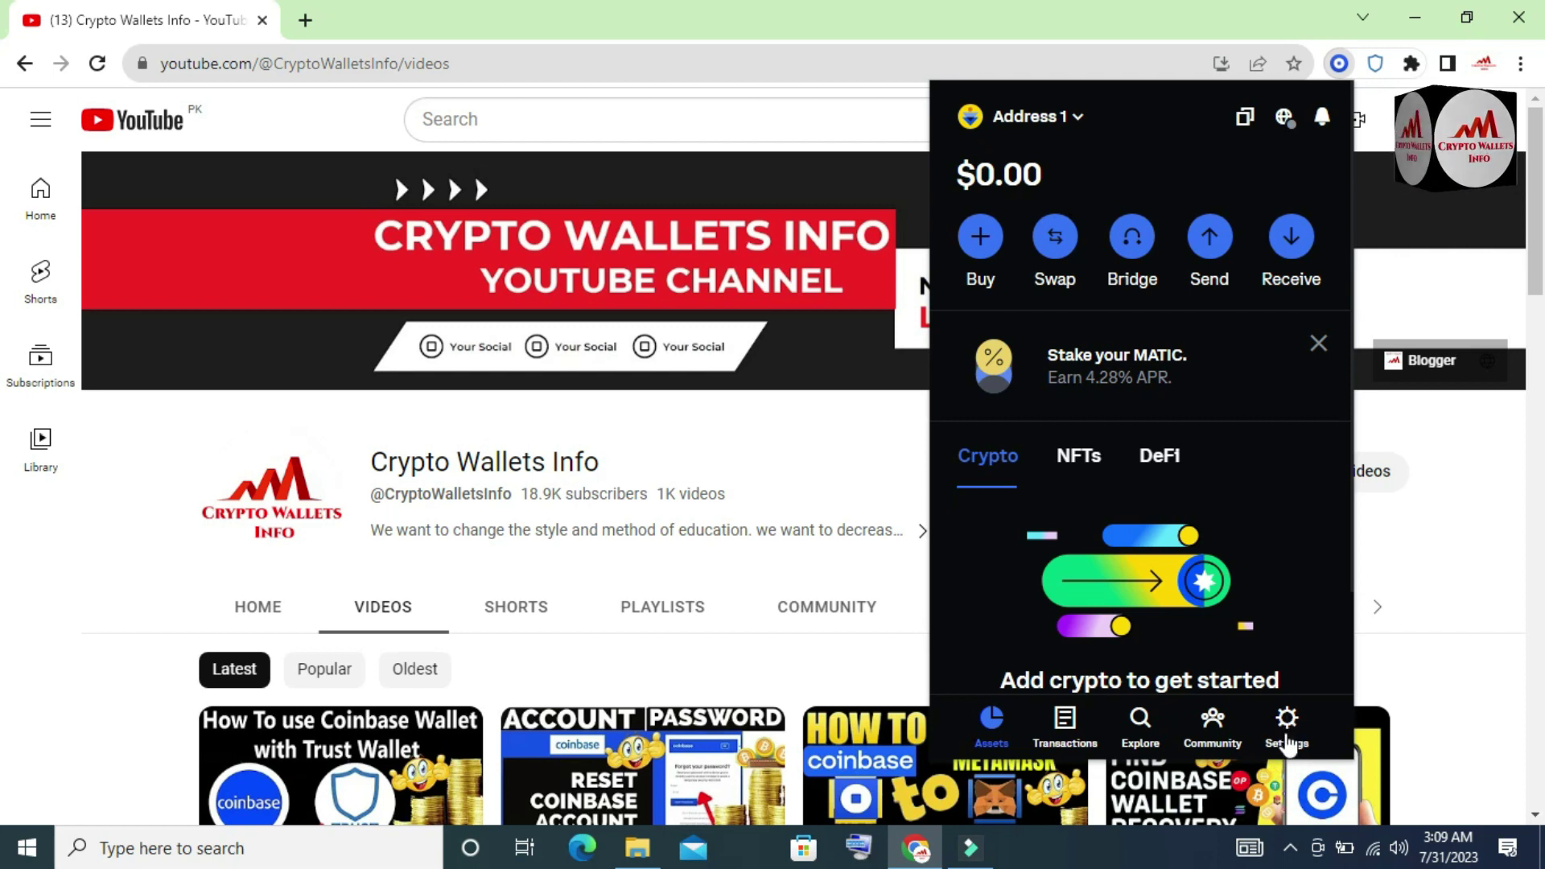
- Open wallet Settings and scroll down to Security, showing the 24-hour lock and Change password
{"action": "left_click", "coordinate": [1286, 724]}
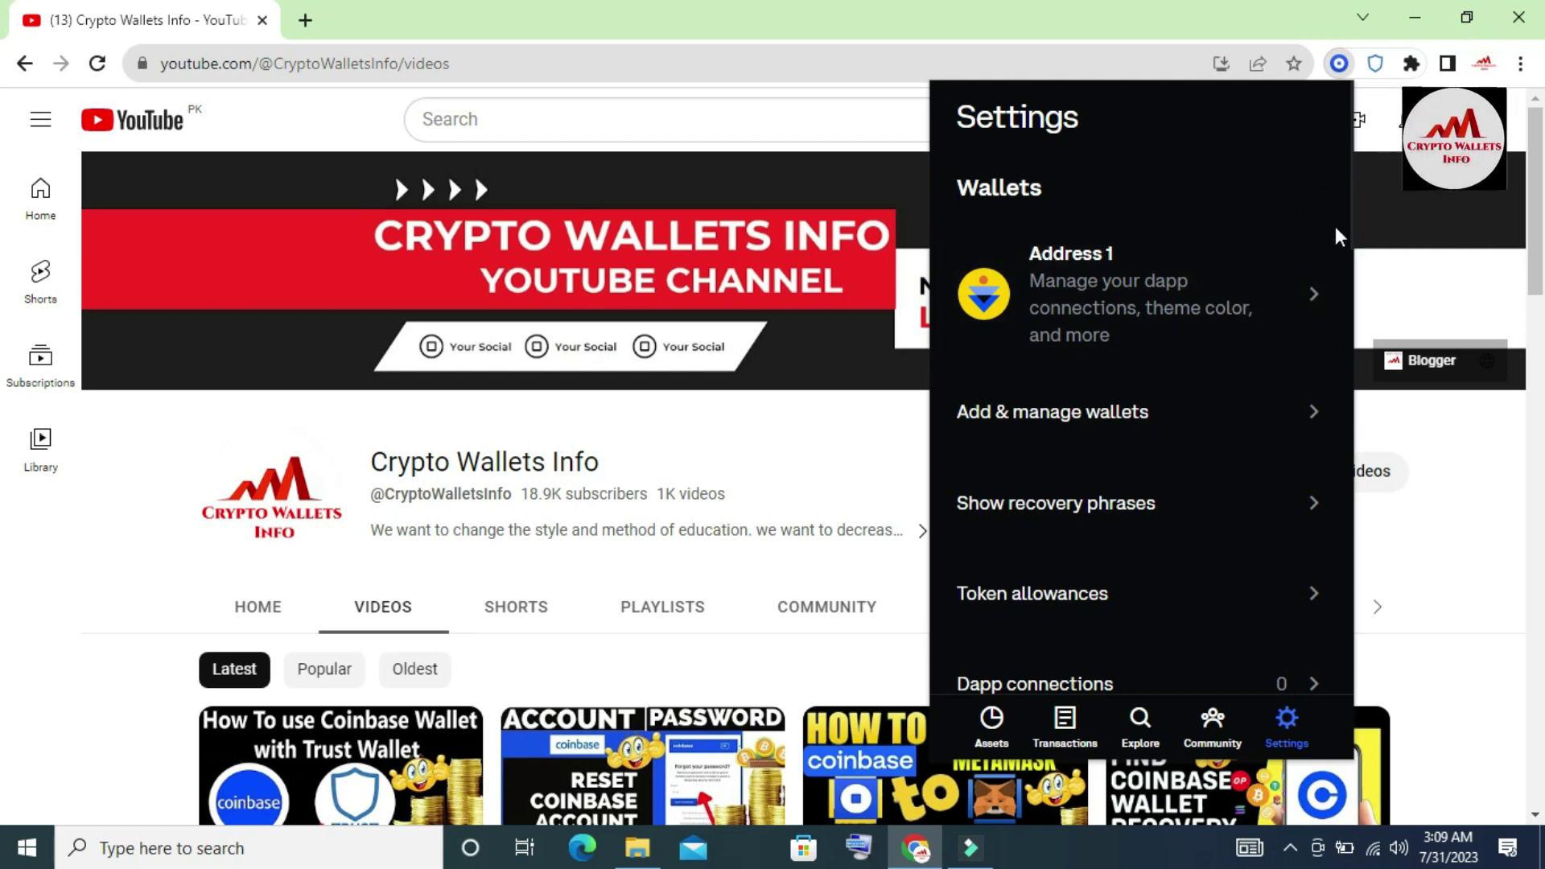
{"action": "scroll", "coordinate": [1335, 225], "scroll_direction": "down", "scroll_amount": 2}
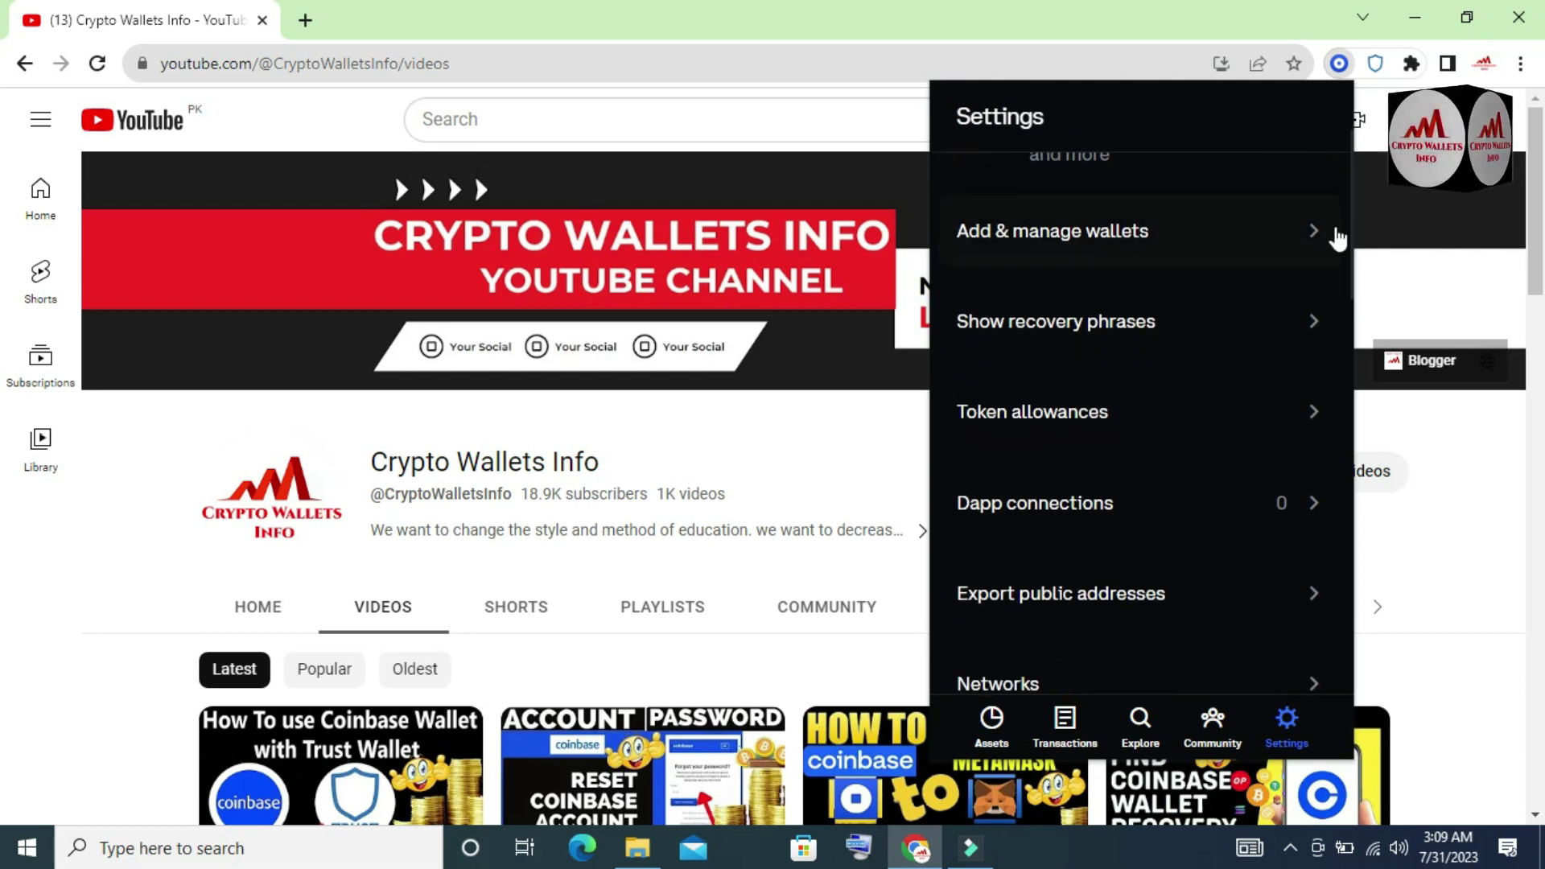
{"action": "scroll", "coordinate": [1334, 233], "scroll_direction": "down", "scroll_amount": 3}
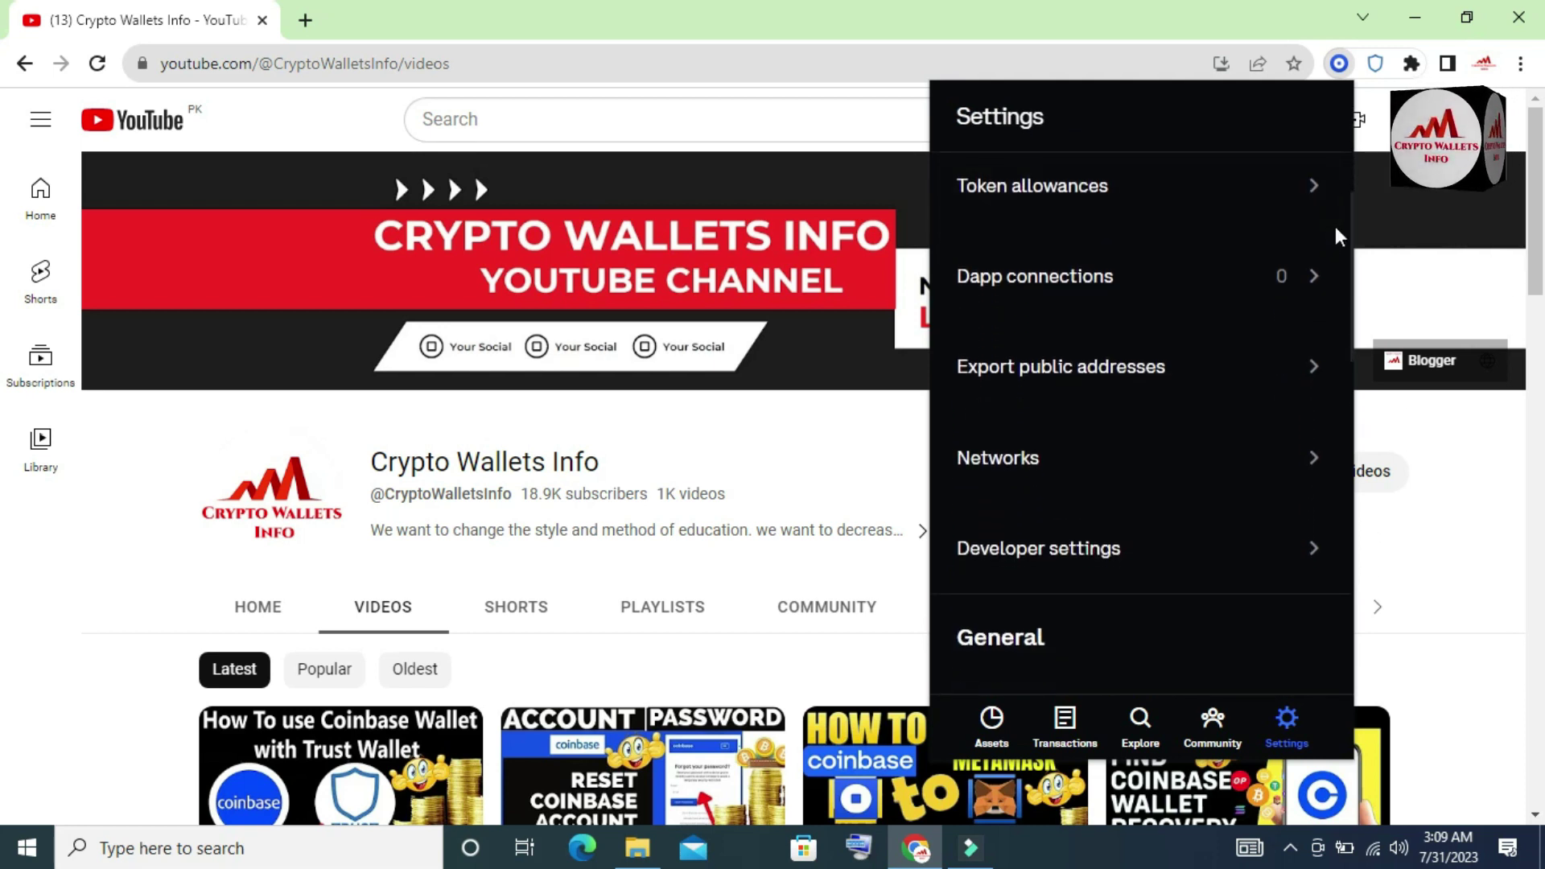
{"action": "scroll", "coordinate": [1335, 228], "scroll_direction": "down", "scroll_amount": 3}
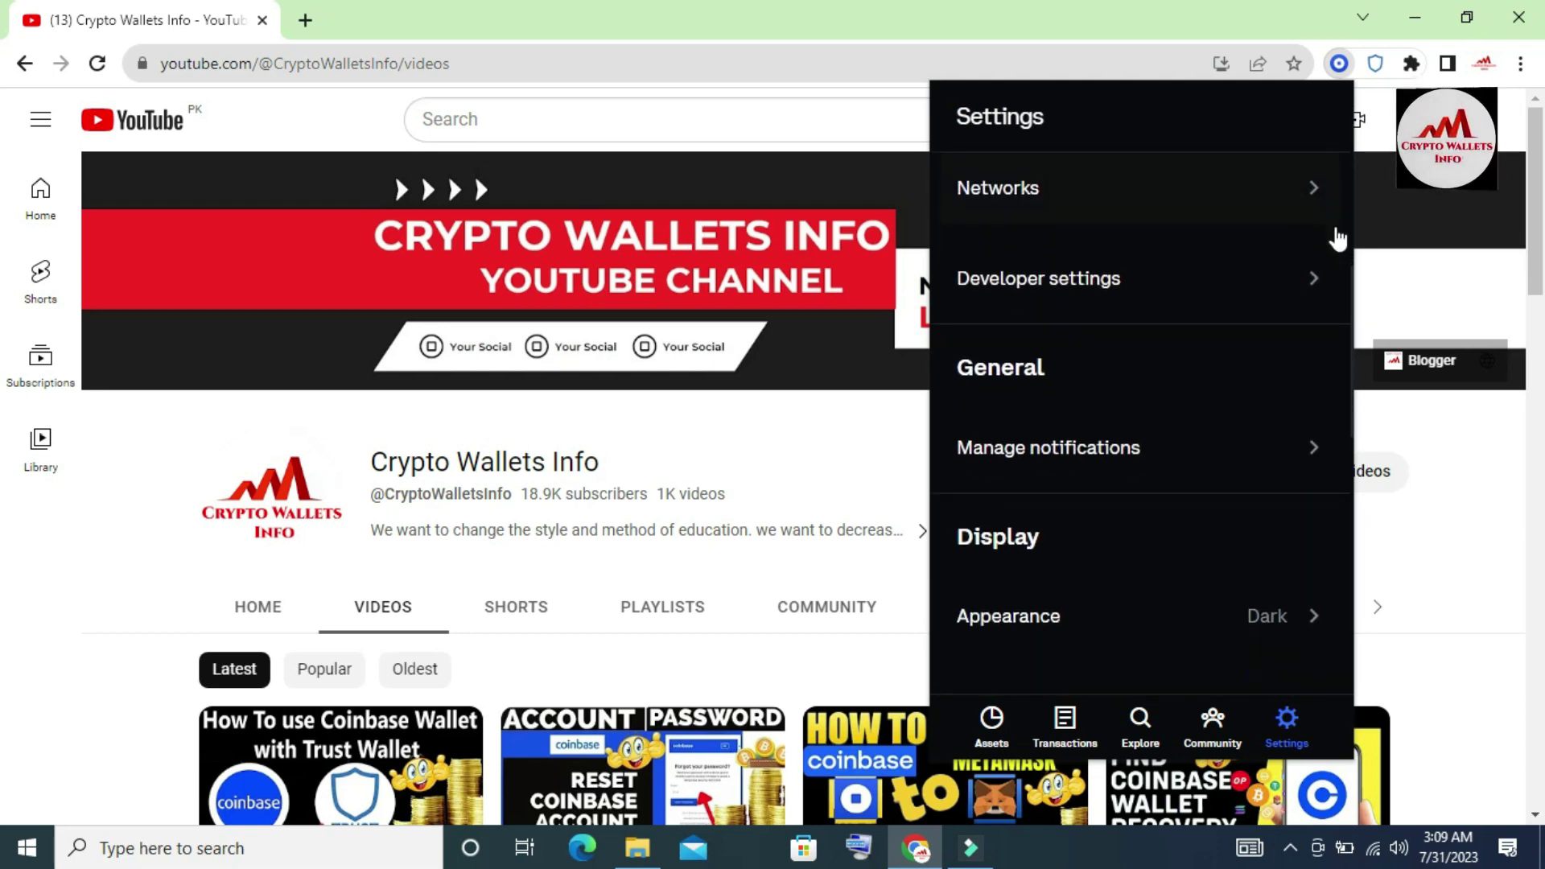
{"action": "scroll", "coordinate": [1335, 233], "scroll_direction": "down", "scroll_amount": 4}
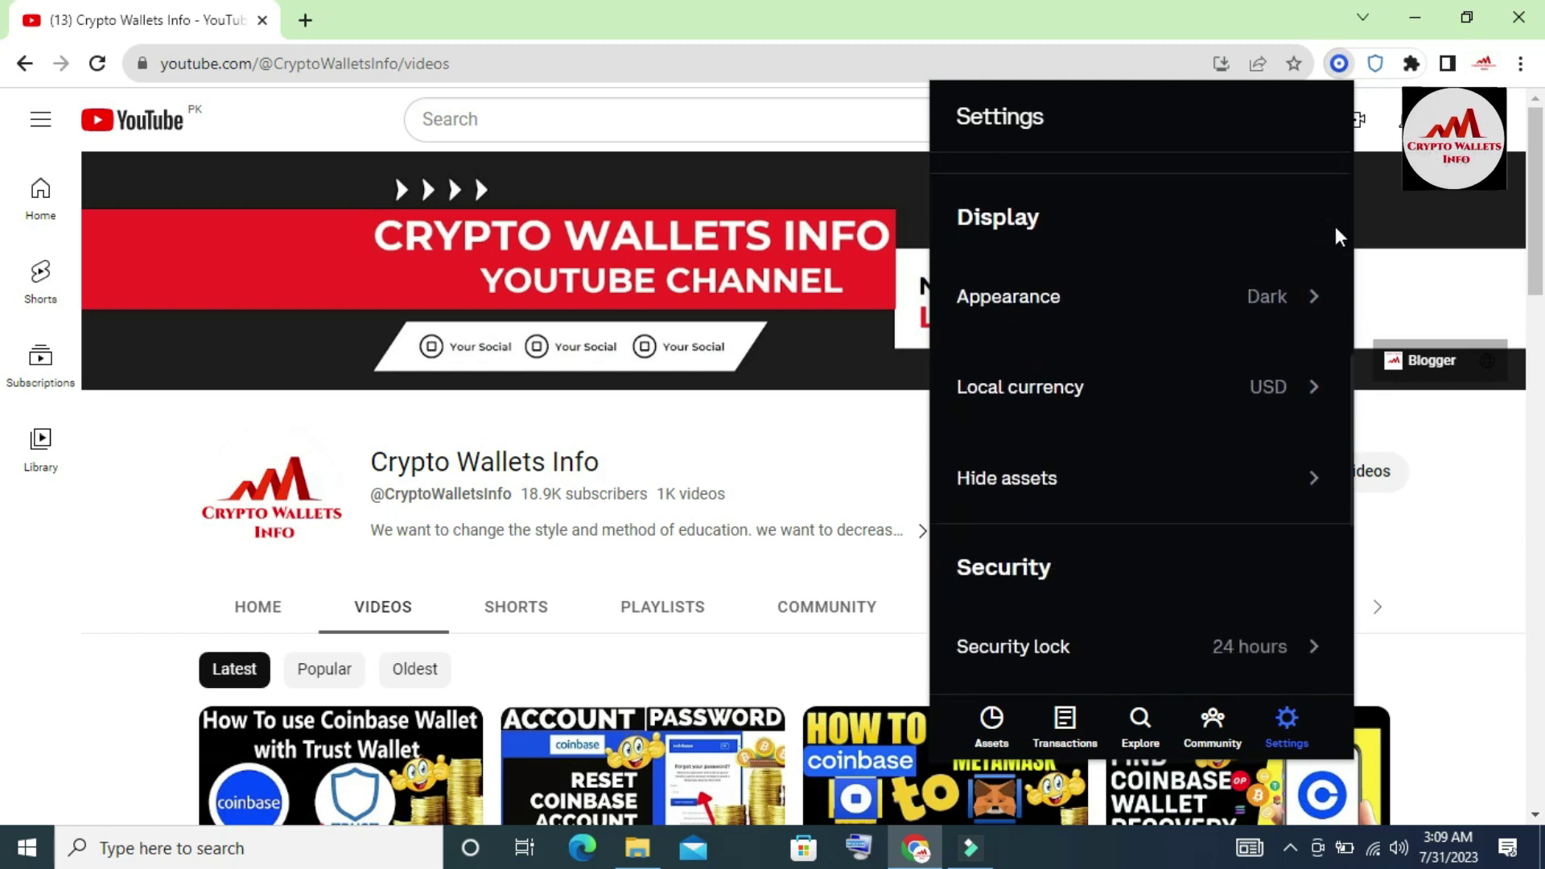
{"action": "scroll", "coordinate": [1334, 229], "scroll_direction": "down", "scroll_amount": 2}
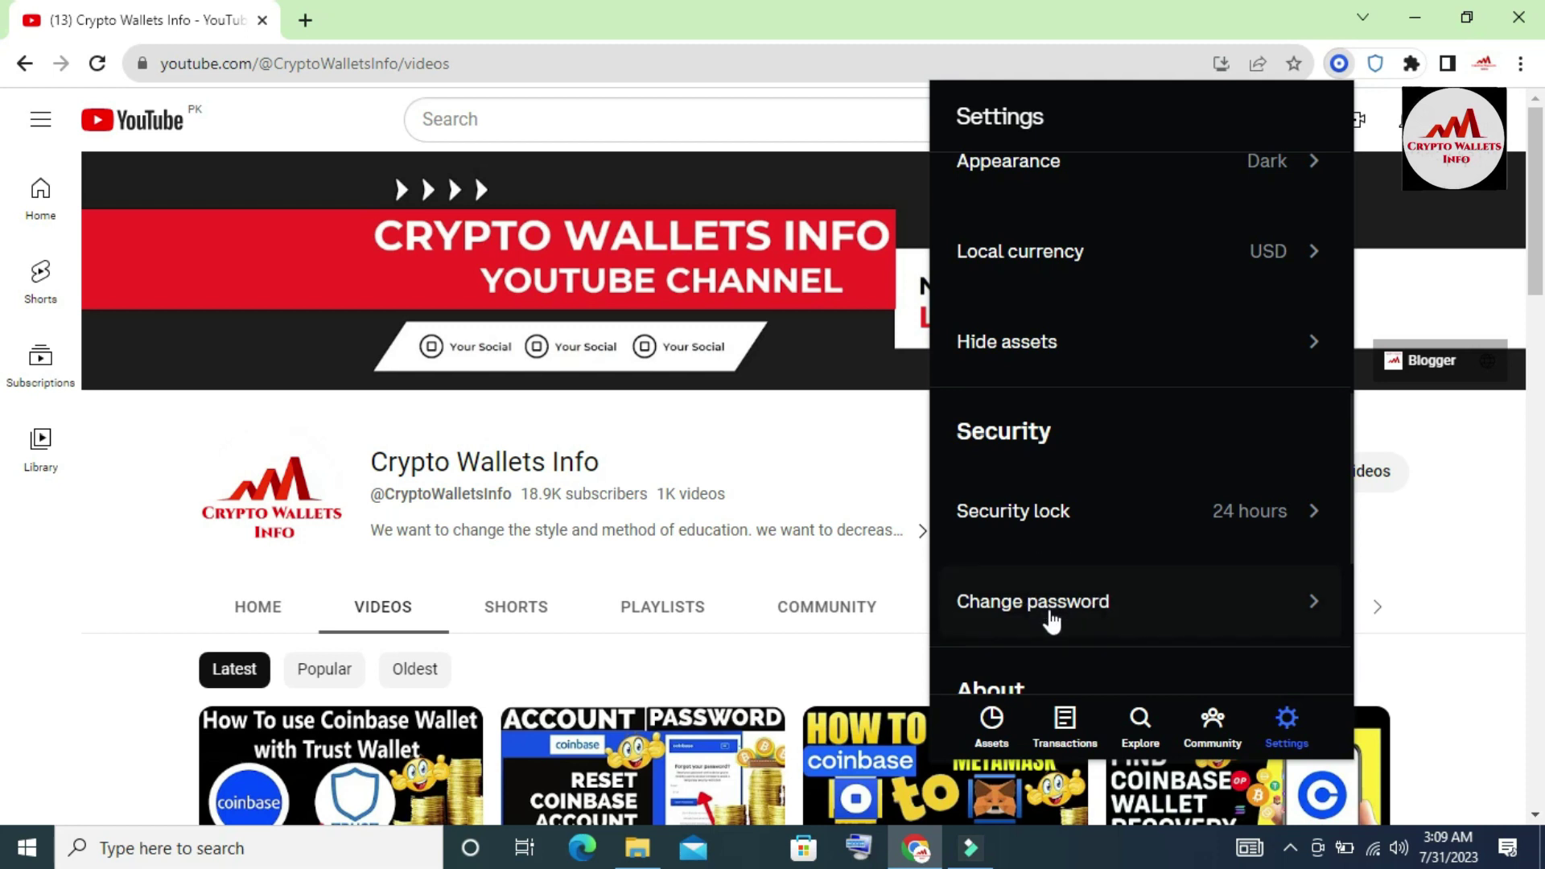
- Open Change password, enter the old password, then the new password
{"action": "left_click", "coordinate": [1050, 618]}
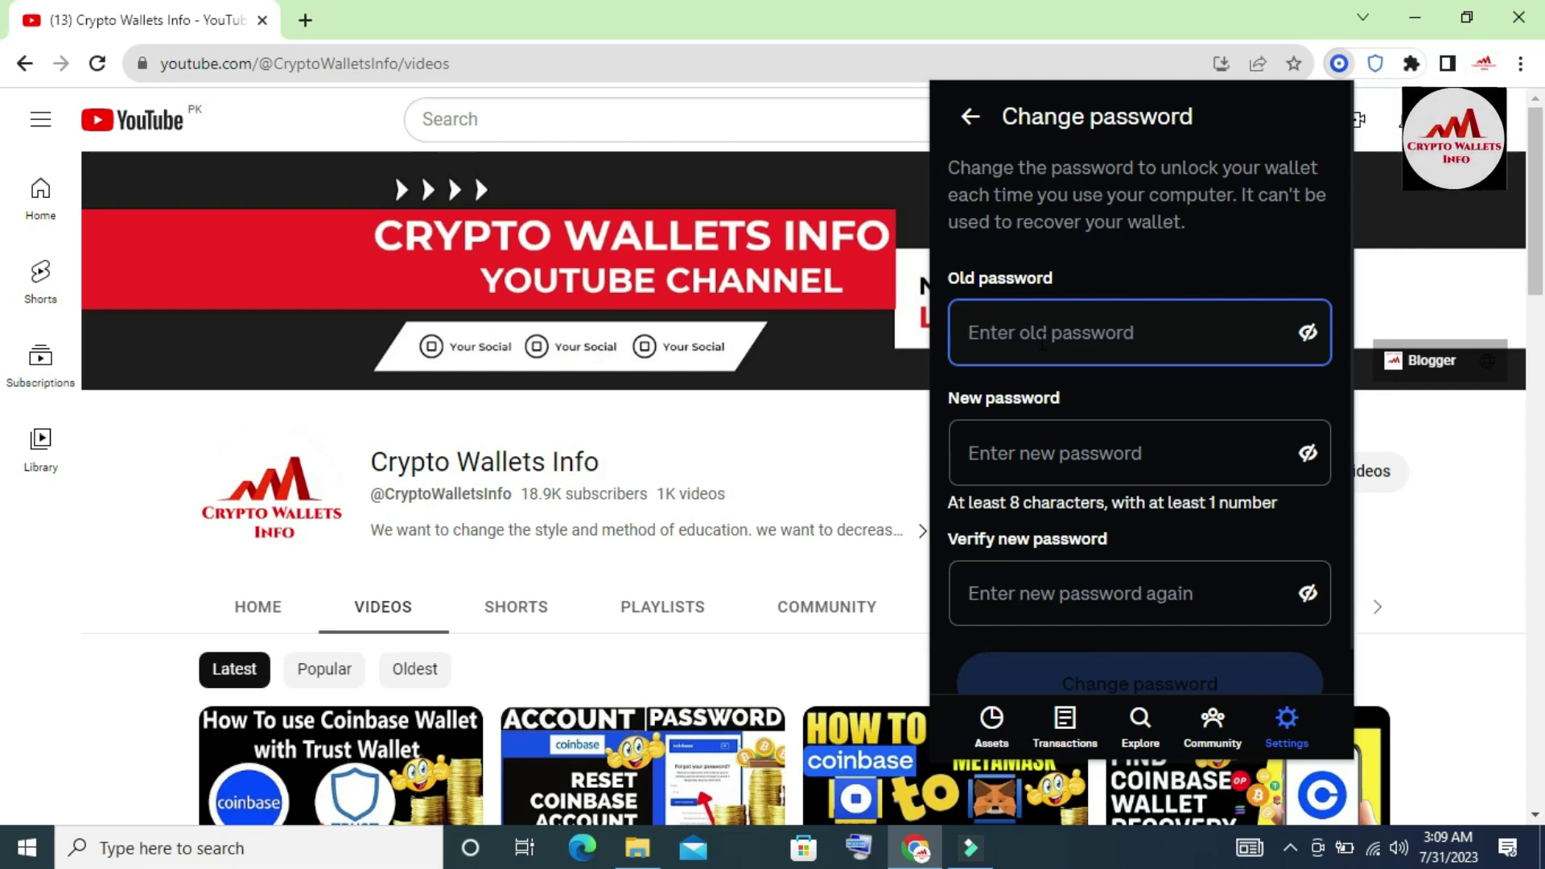
{"action": "type", "text": "••"}
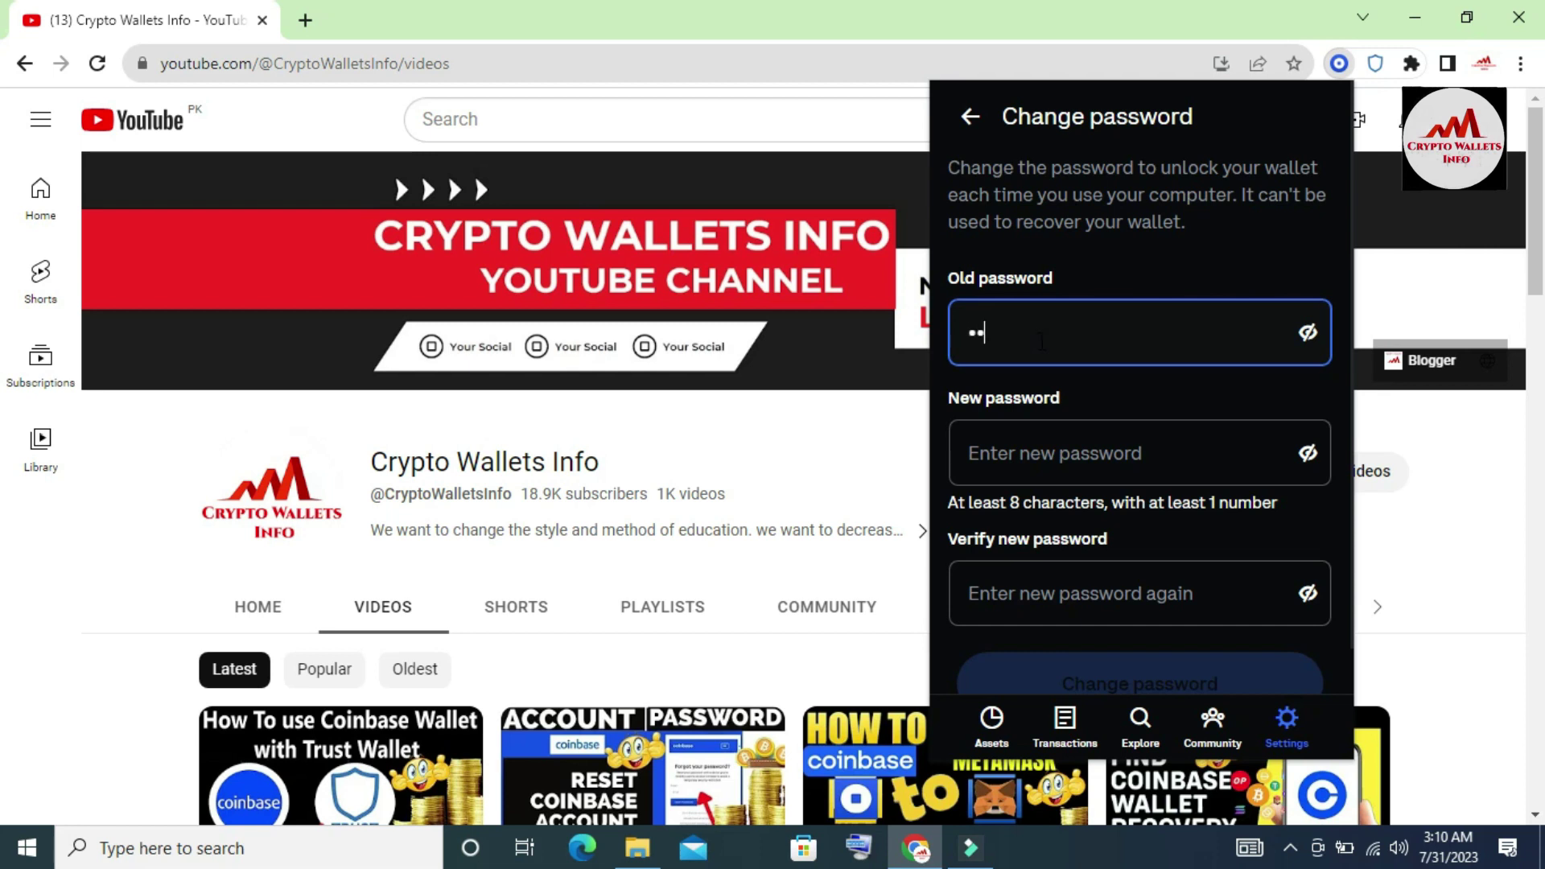
{"action": "type", "text": "•••••"}
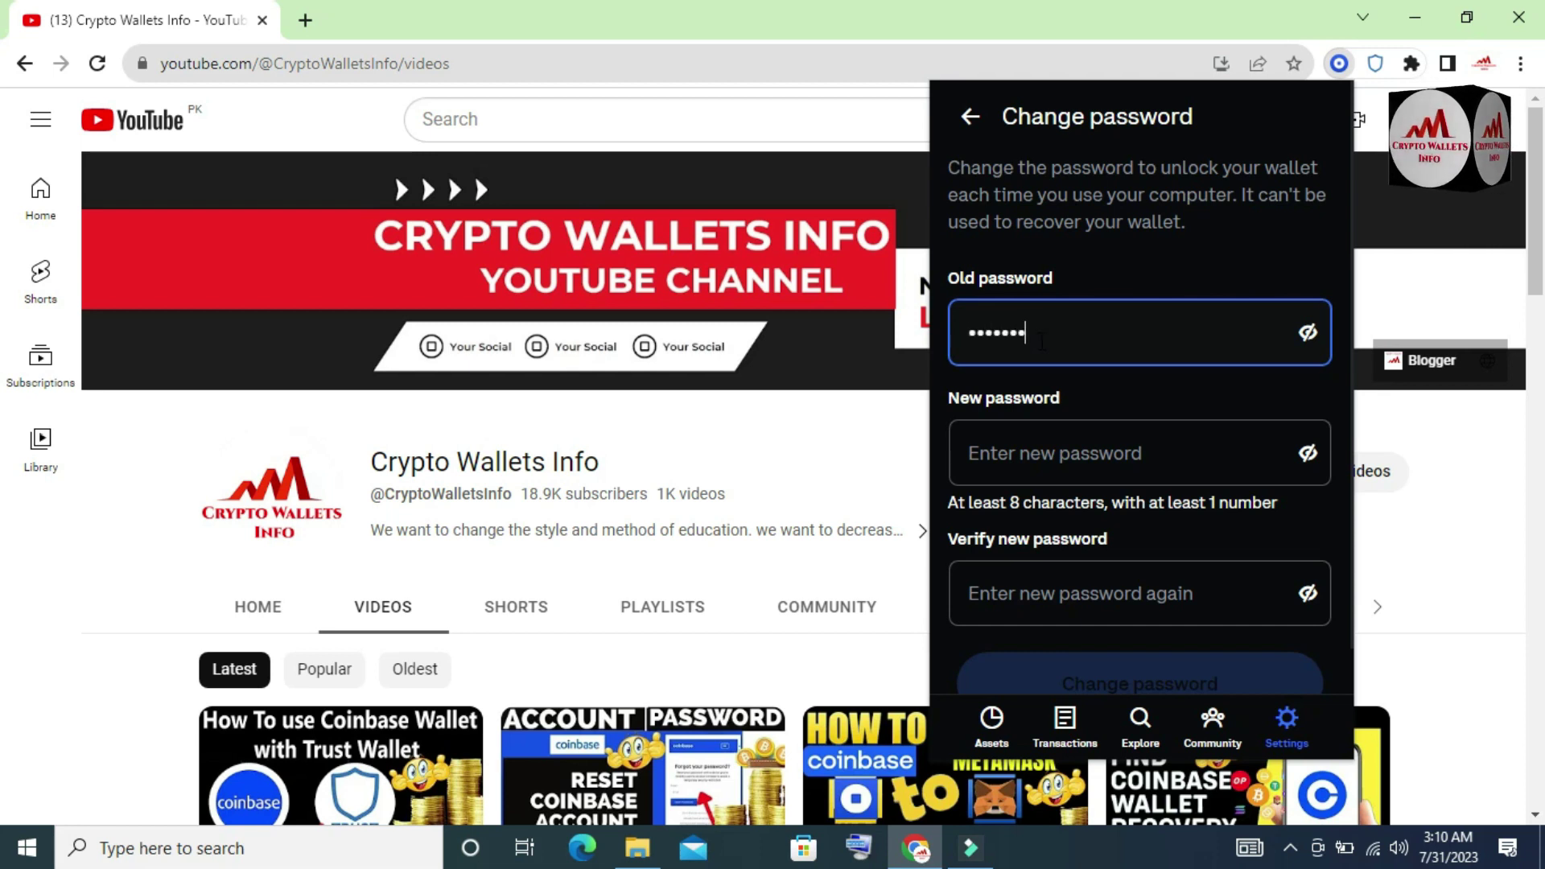
{"action": "type", "text": "•"}
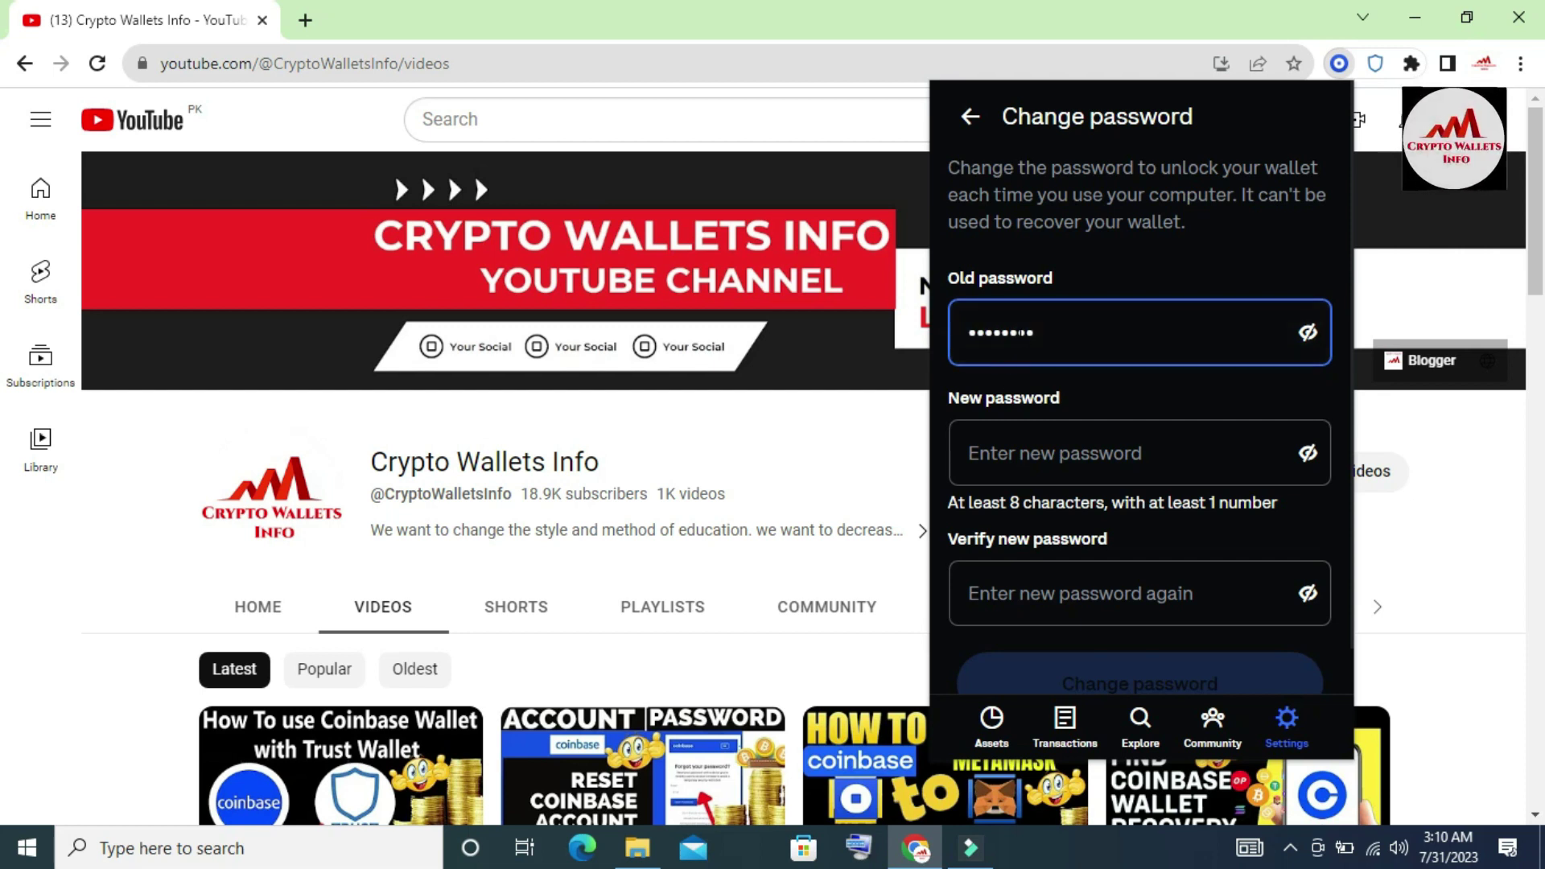
{"action": "left_click", "coordinate": [1010, 470]}
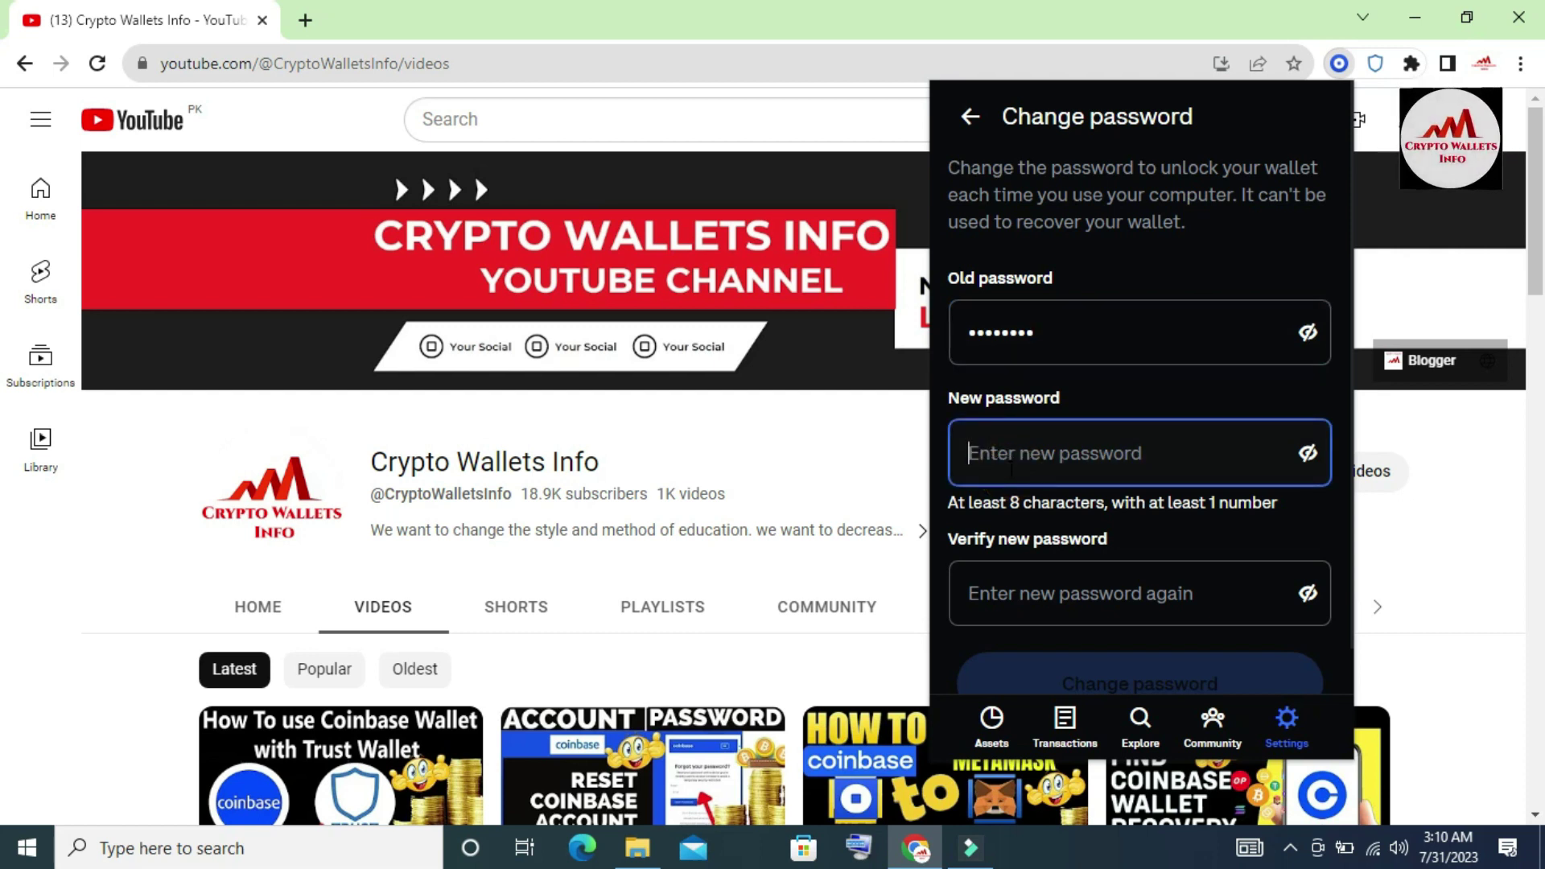
{"action": "type", "text": "abcdef"}
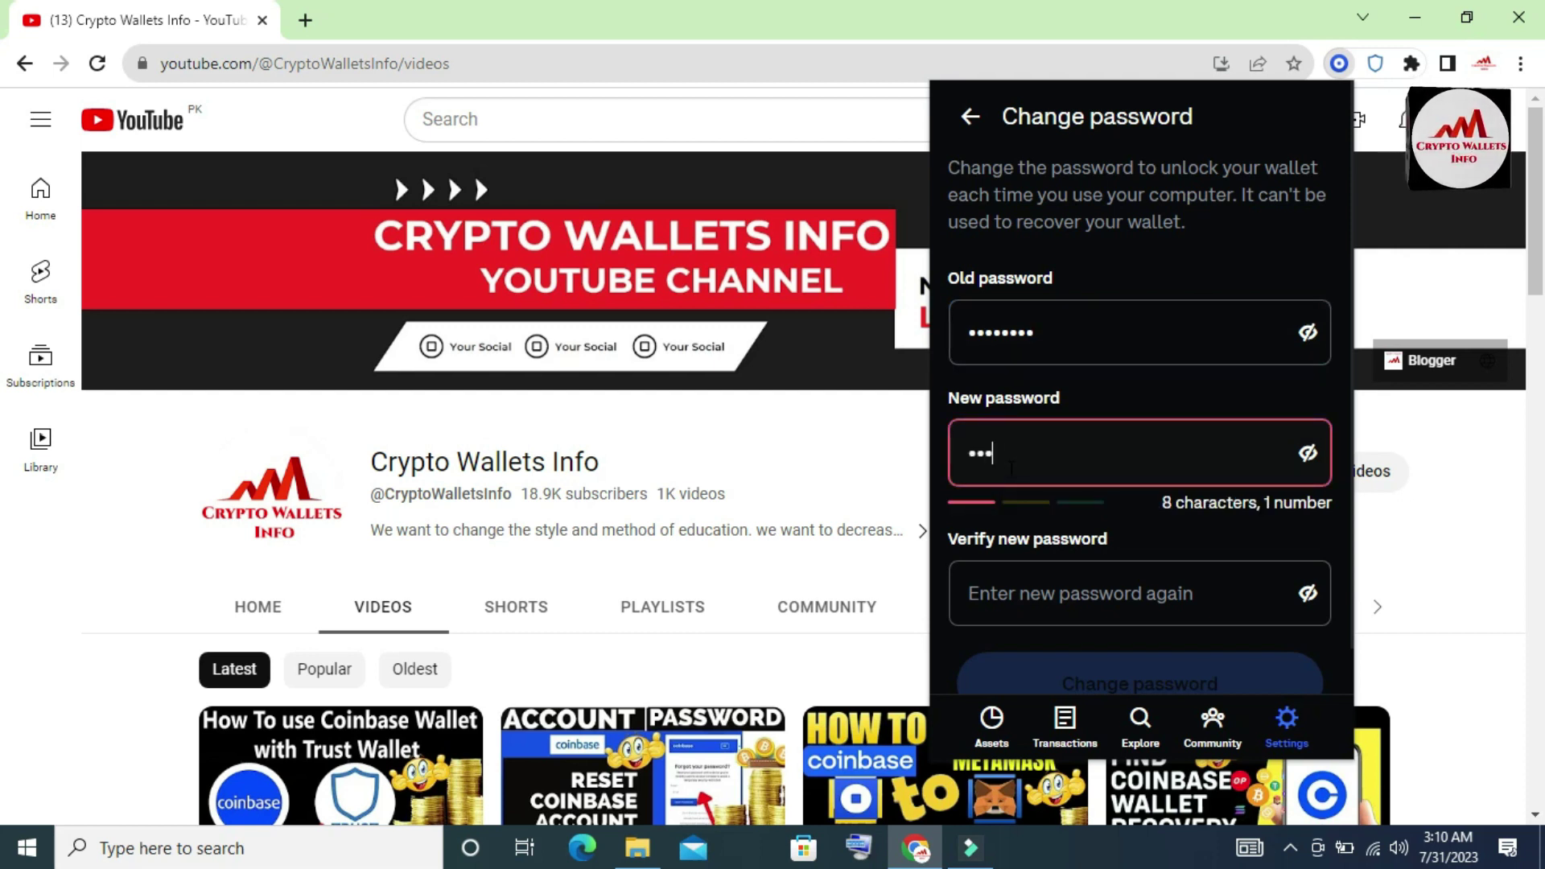
{"action": "type", "text": "ghi"}
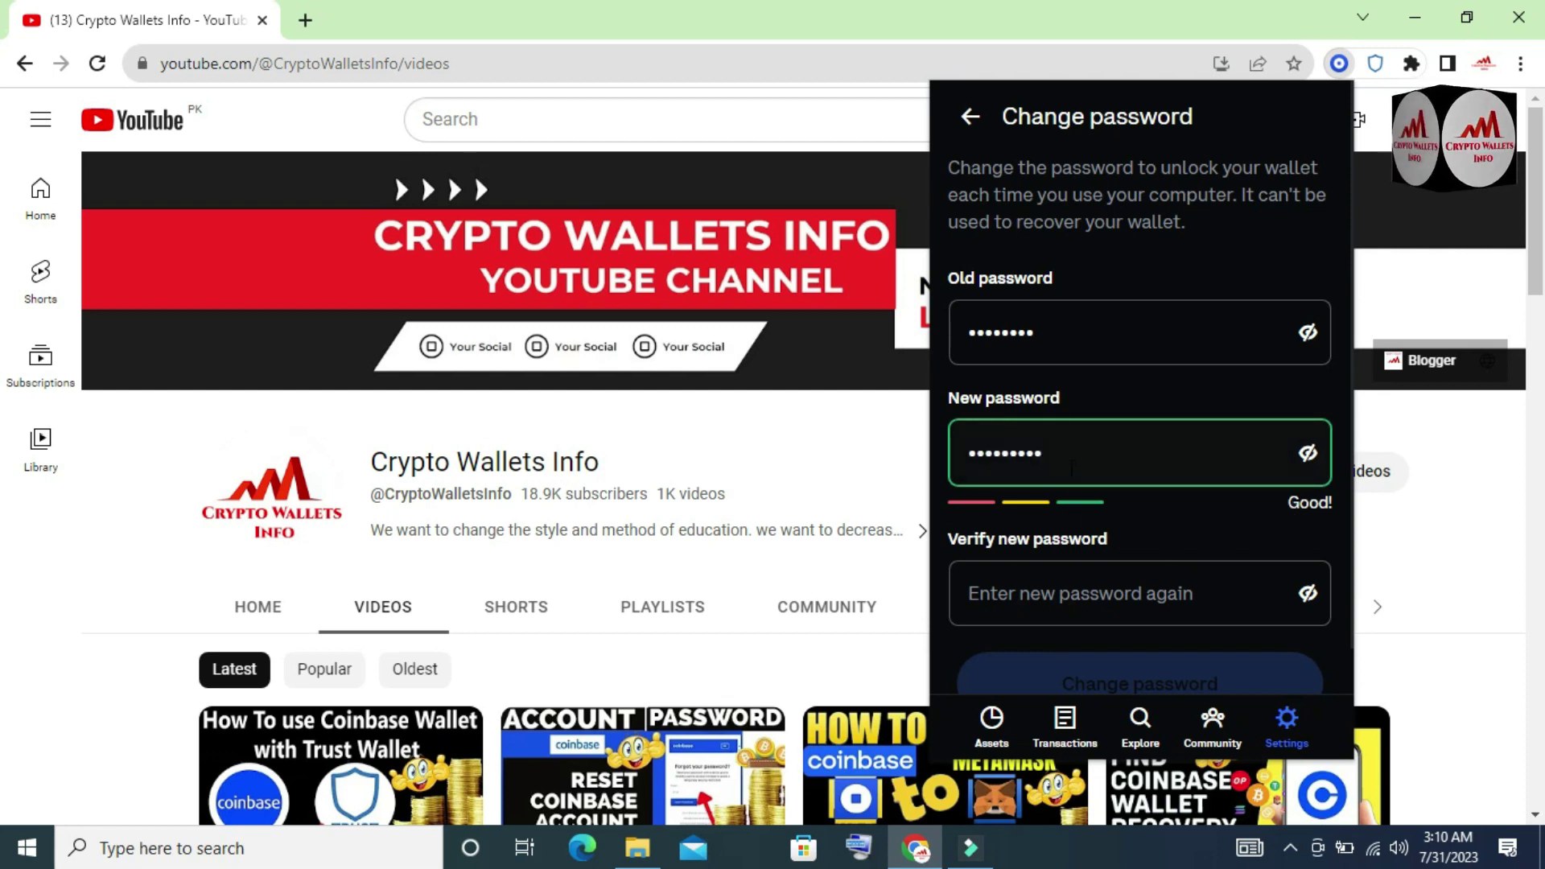
- Re-enter the new password in Verify new password until it shows 'It's a match!'
{"action": "left_click", "coordinate": [1046, 592]}
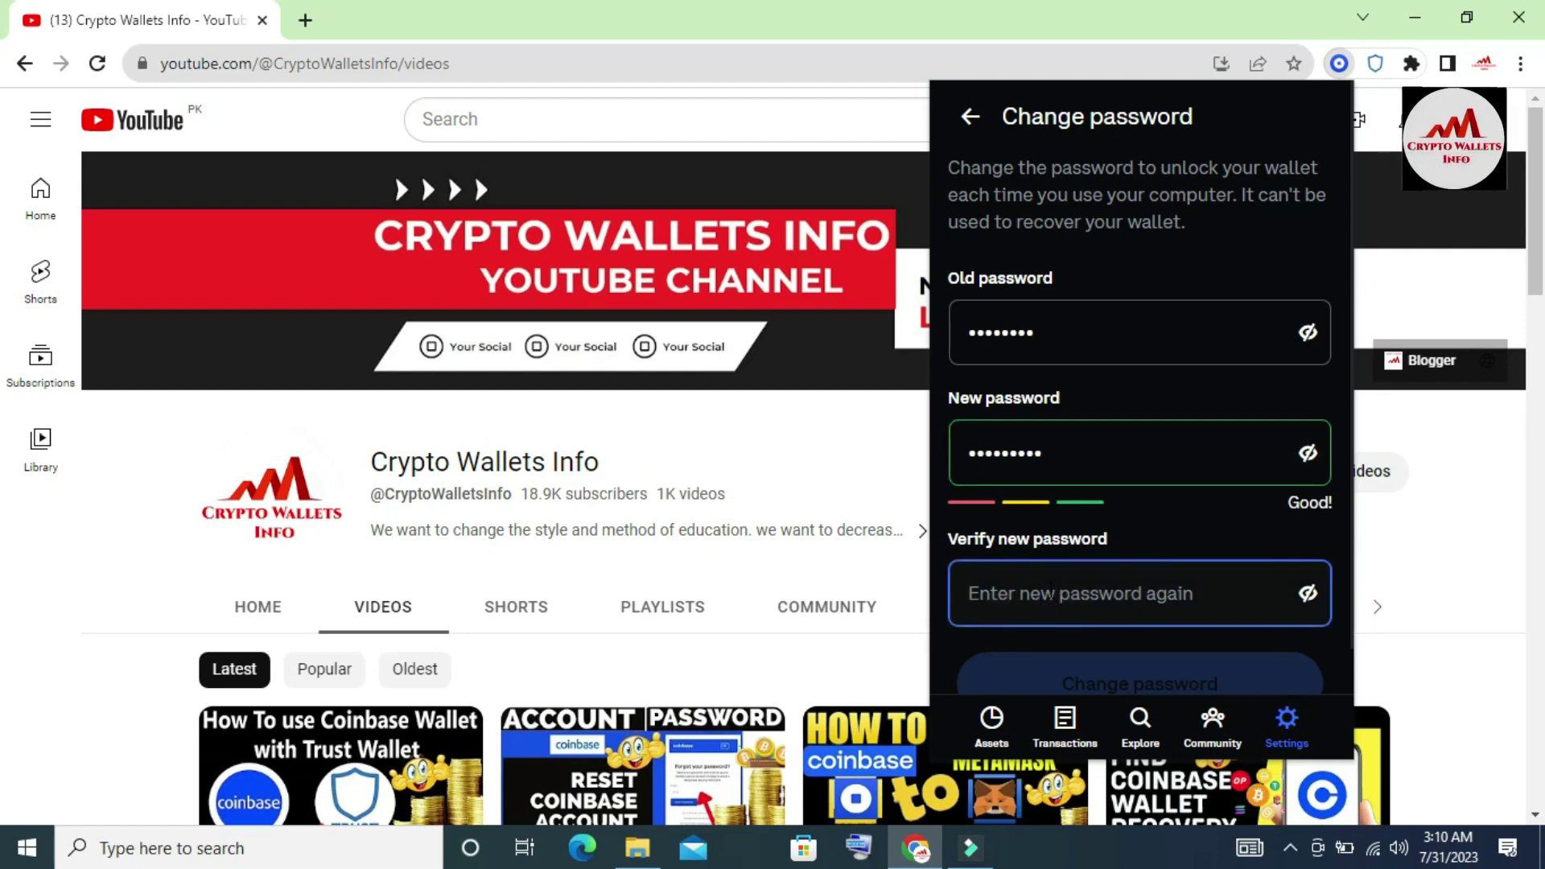
{"action": "type", "text": "123456"}
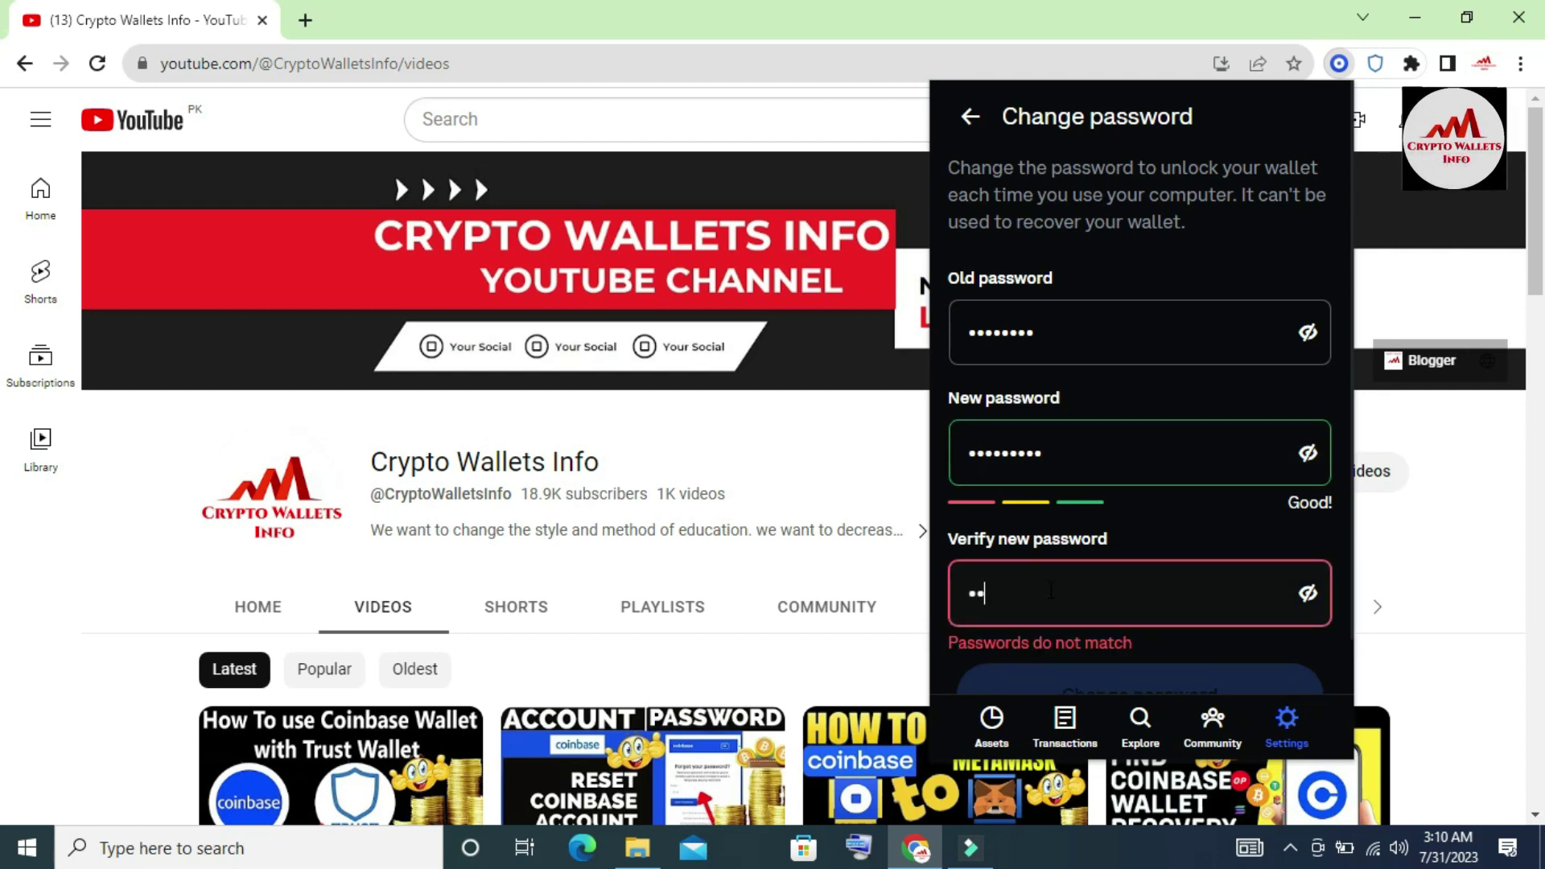
{"action": "type", "text": "789"}
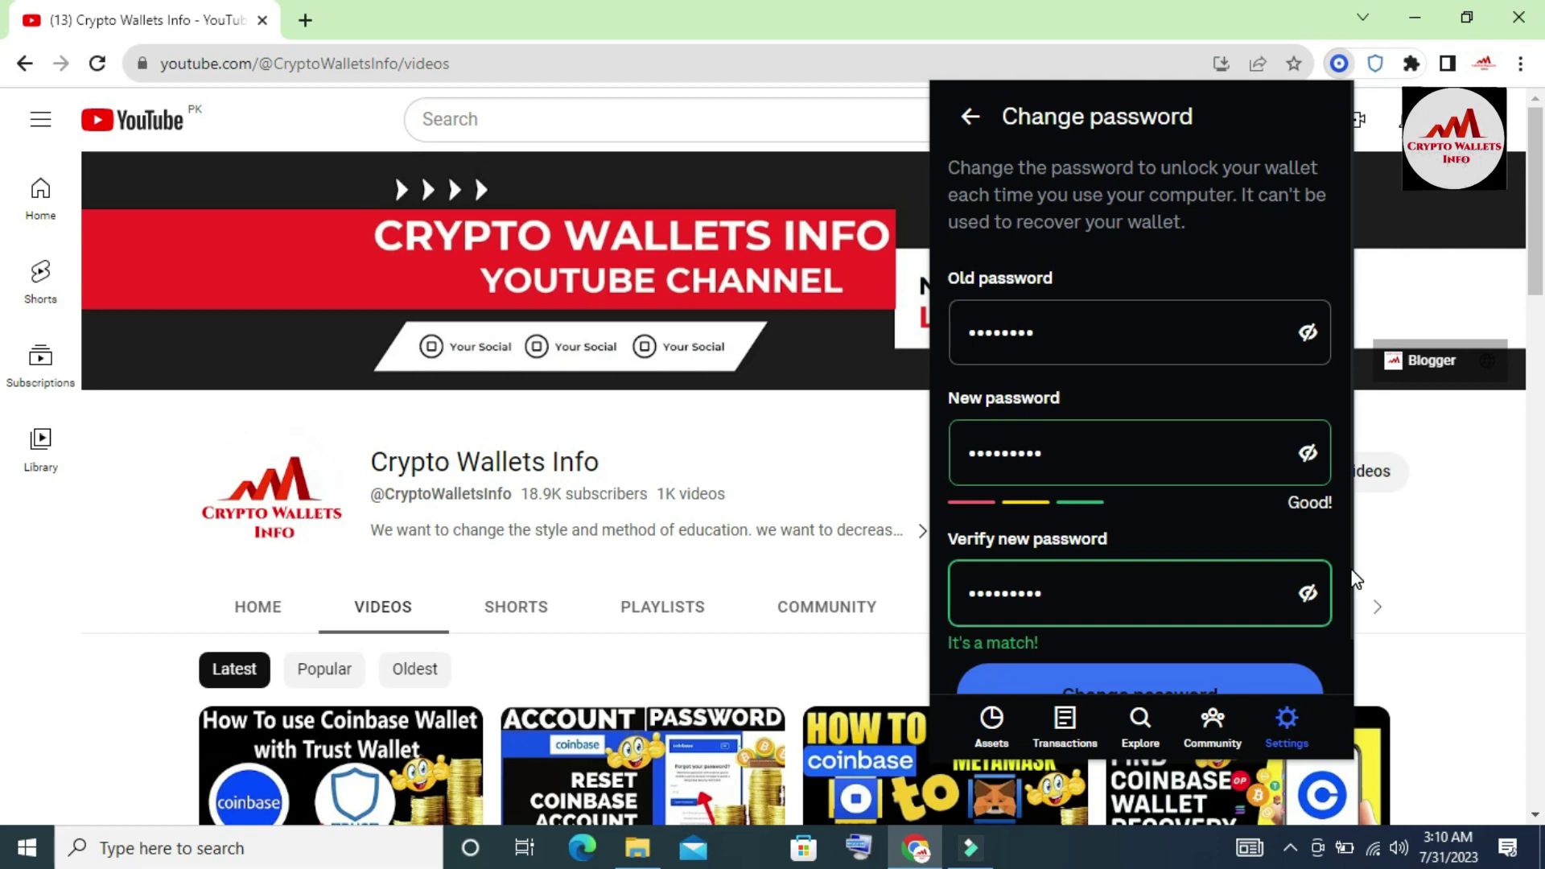
{"action": "key", "text": "Tab"}
{"action": "key", "text": "Tab"}
{"action": "key", "text": "Tab"}
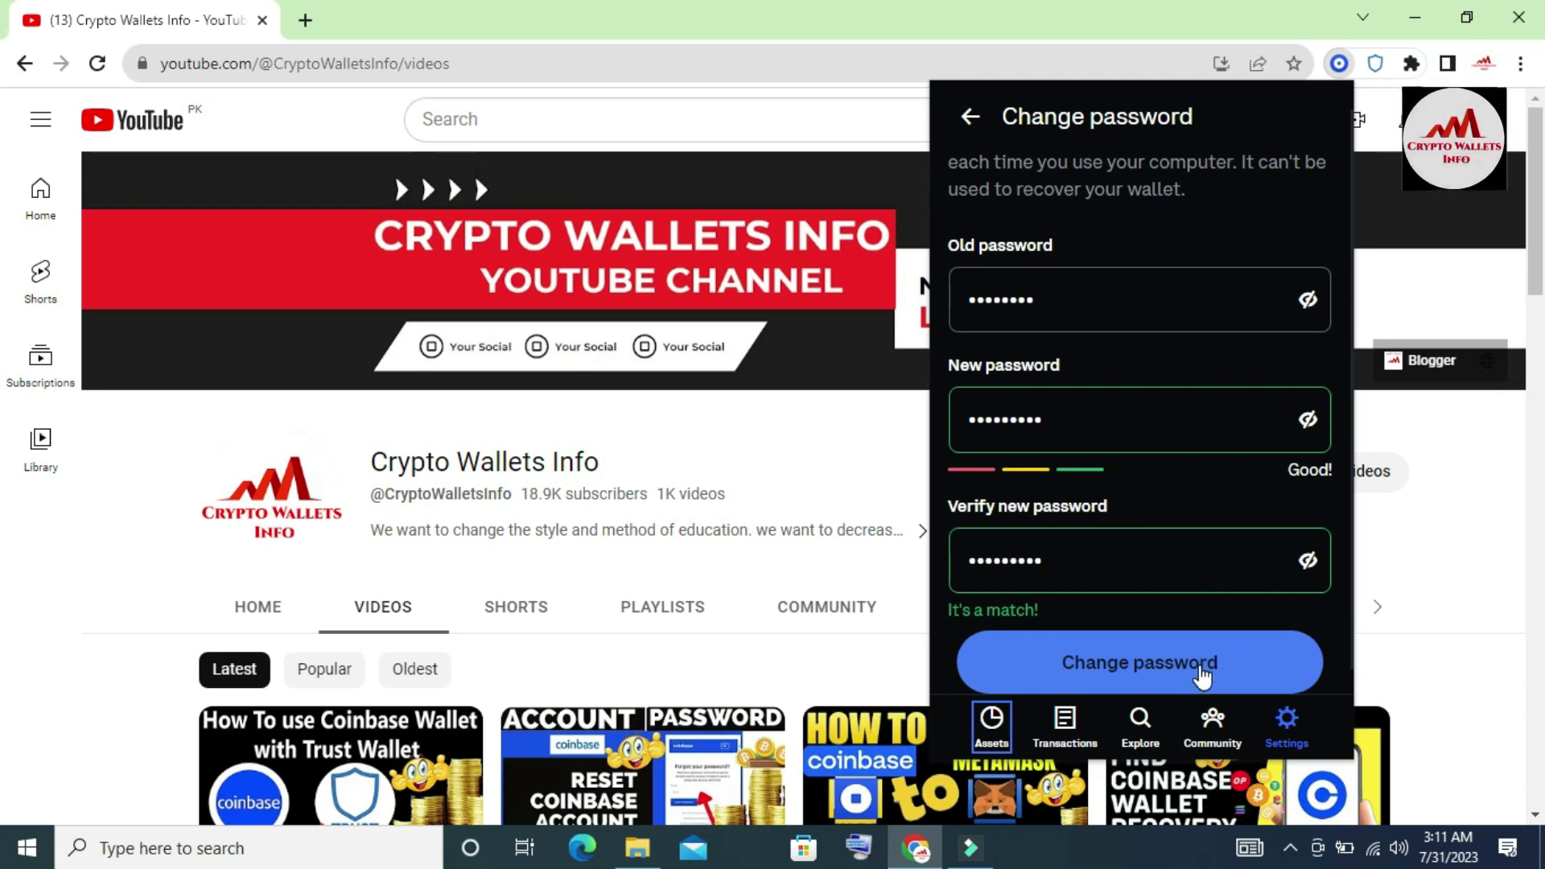
- Save the password change and return to the Assets view showing $0.00
{"action": "left_click", "coordinate": [1198, 669]}
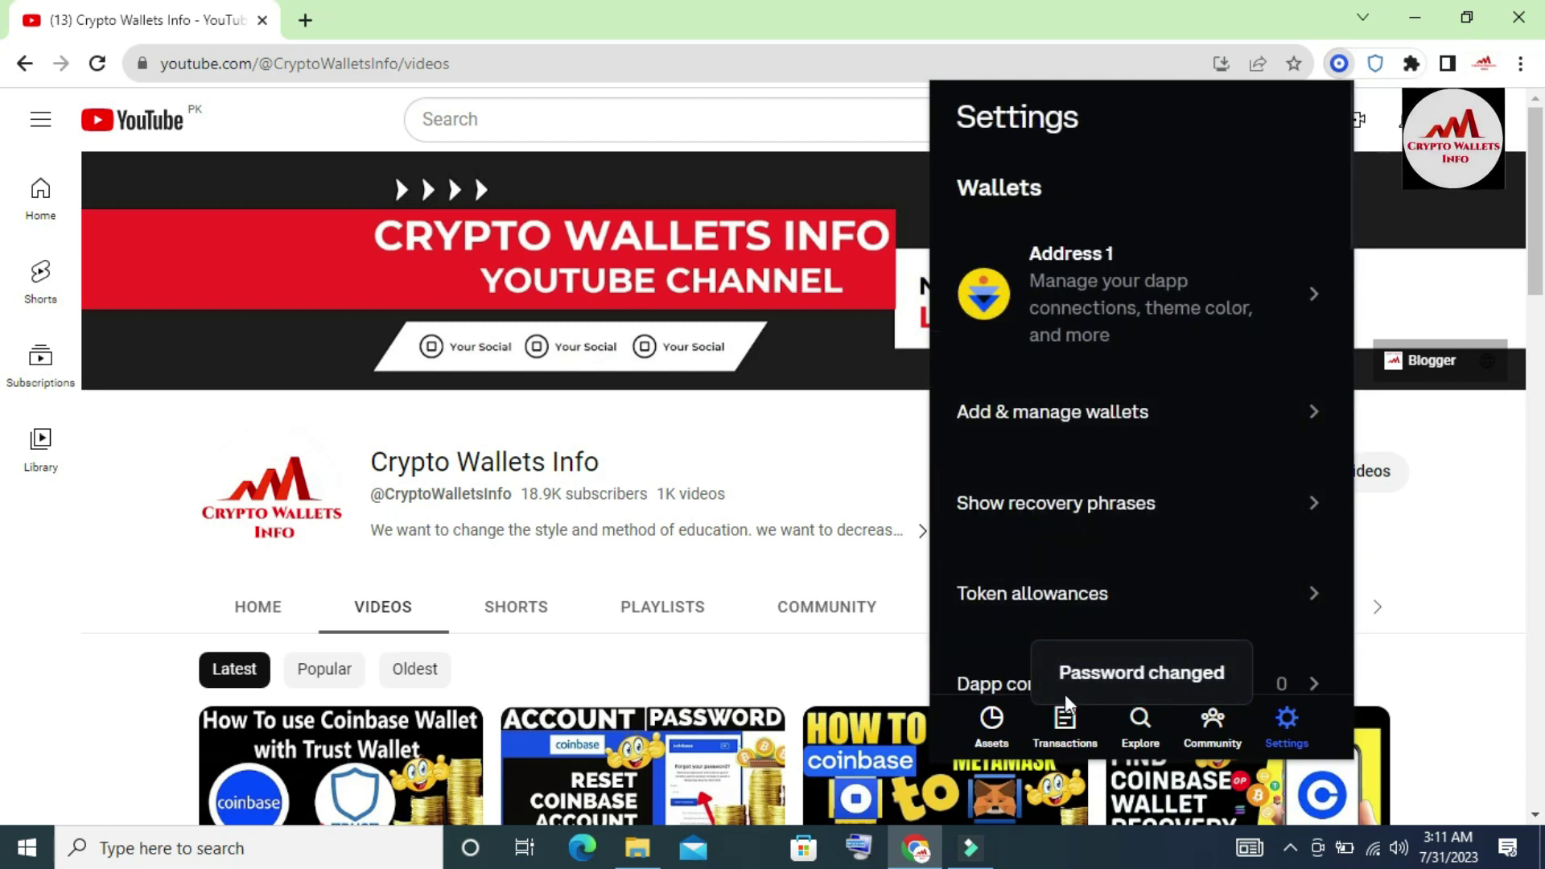
{"action": "left_click", "coordinate": [991, 744]}
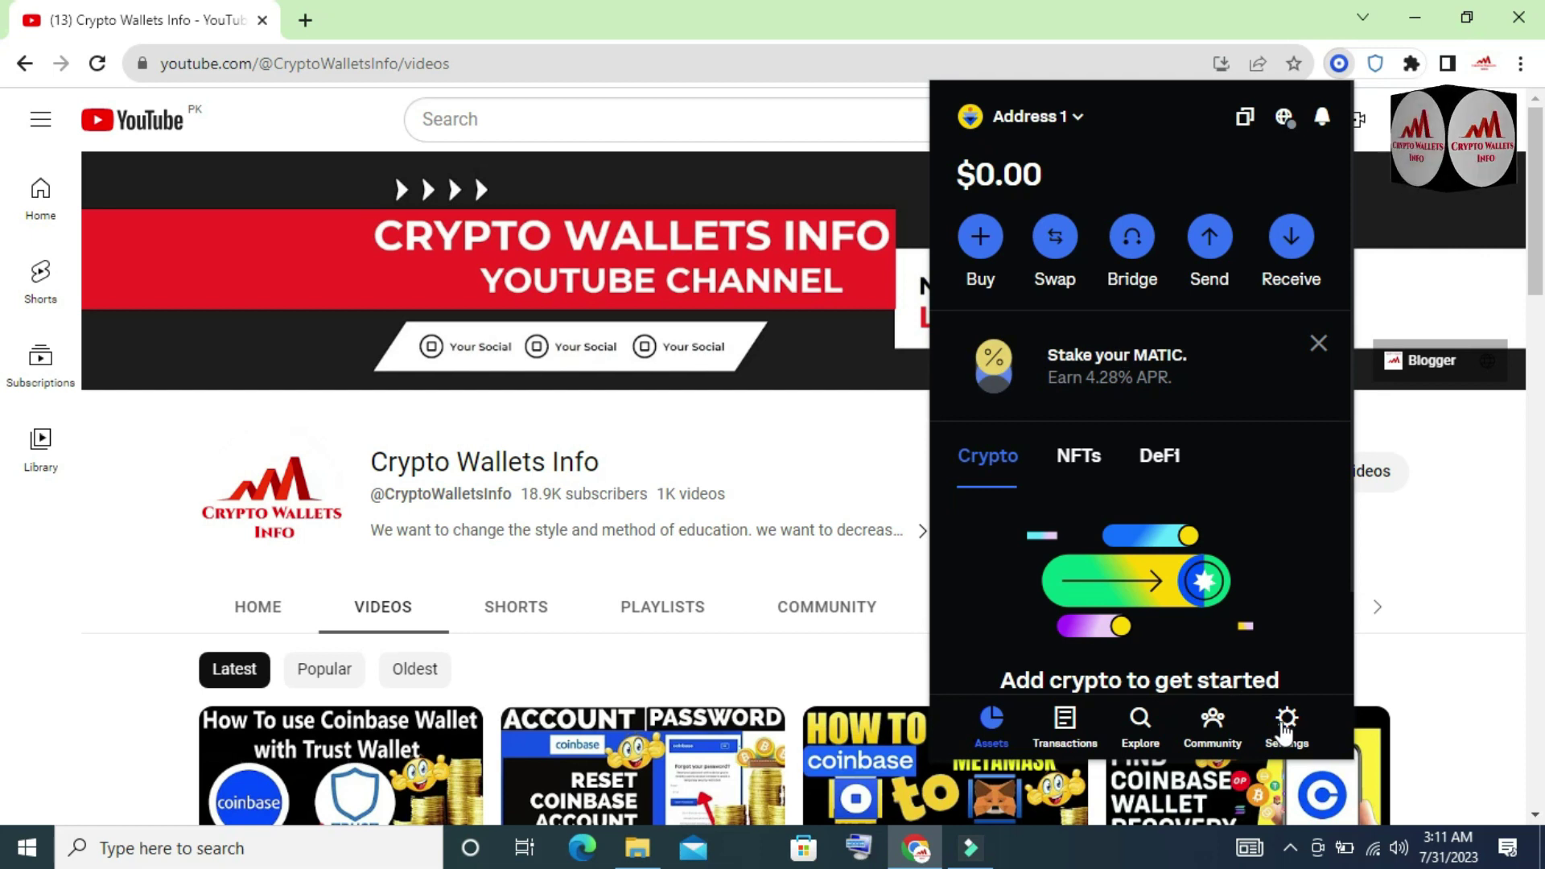
- Lock the wallet using Lock wallet at the bottom of the Settings list
{"action": "left_click", "coordinate": [1287, 734]}
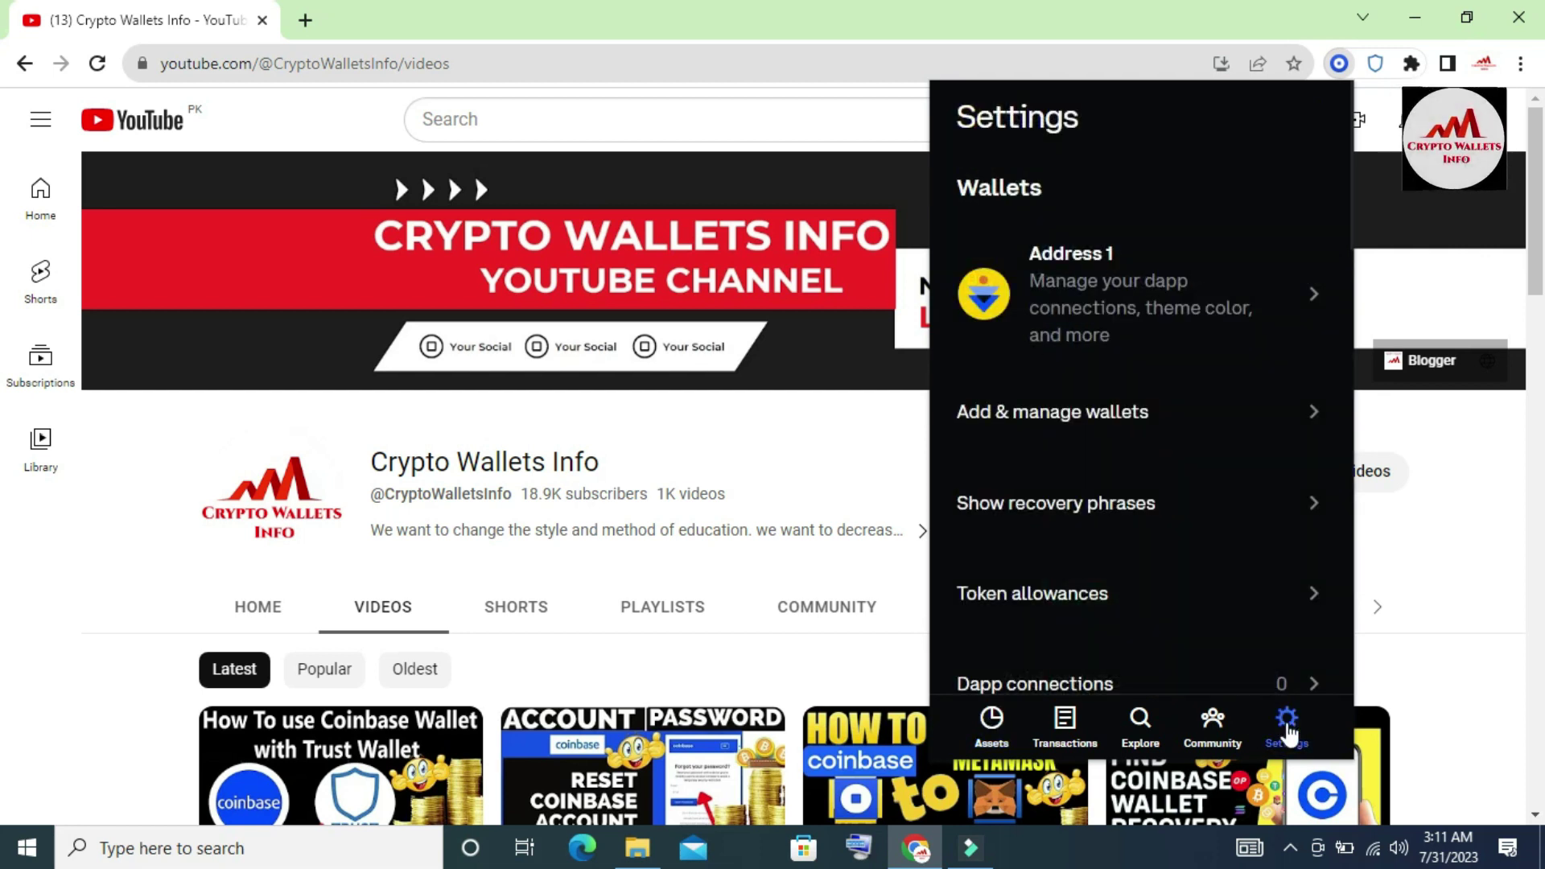
{"action": "key", "text": "Tab"}
{"action": "key", "text": "Tab"}
{"action": "key", "text": "Tab"}
{"action": "key", "text": "Tab"}
{"action": "key", "text": "Tab"}
{"action": "key", "text": "Tab"}
{"action": "key", "text": "Tab"}
{"action": "key", "text": "Tab"}
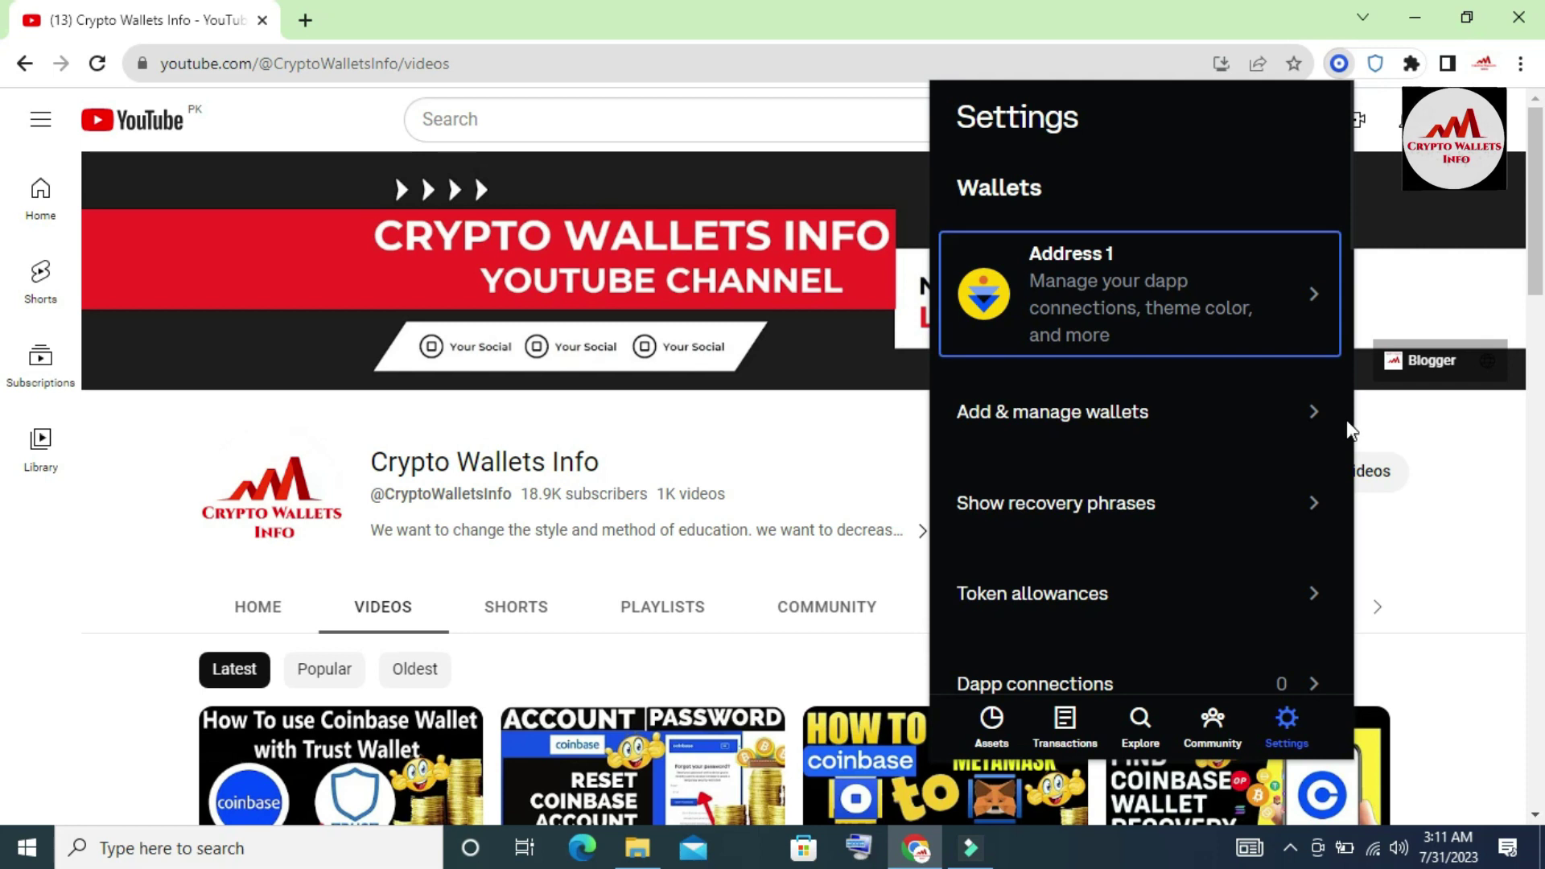
{"action": "key", "text": "Tab"}
{"action": "key", "text": "Tab"}
{"action": "key", "text": "Tab"}
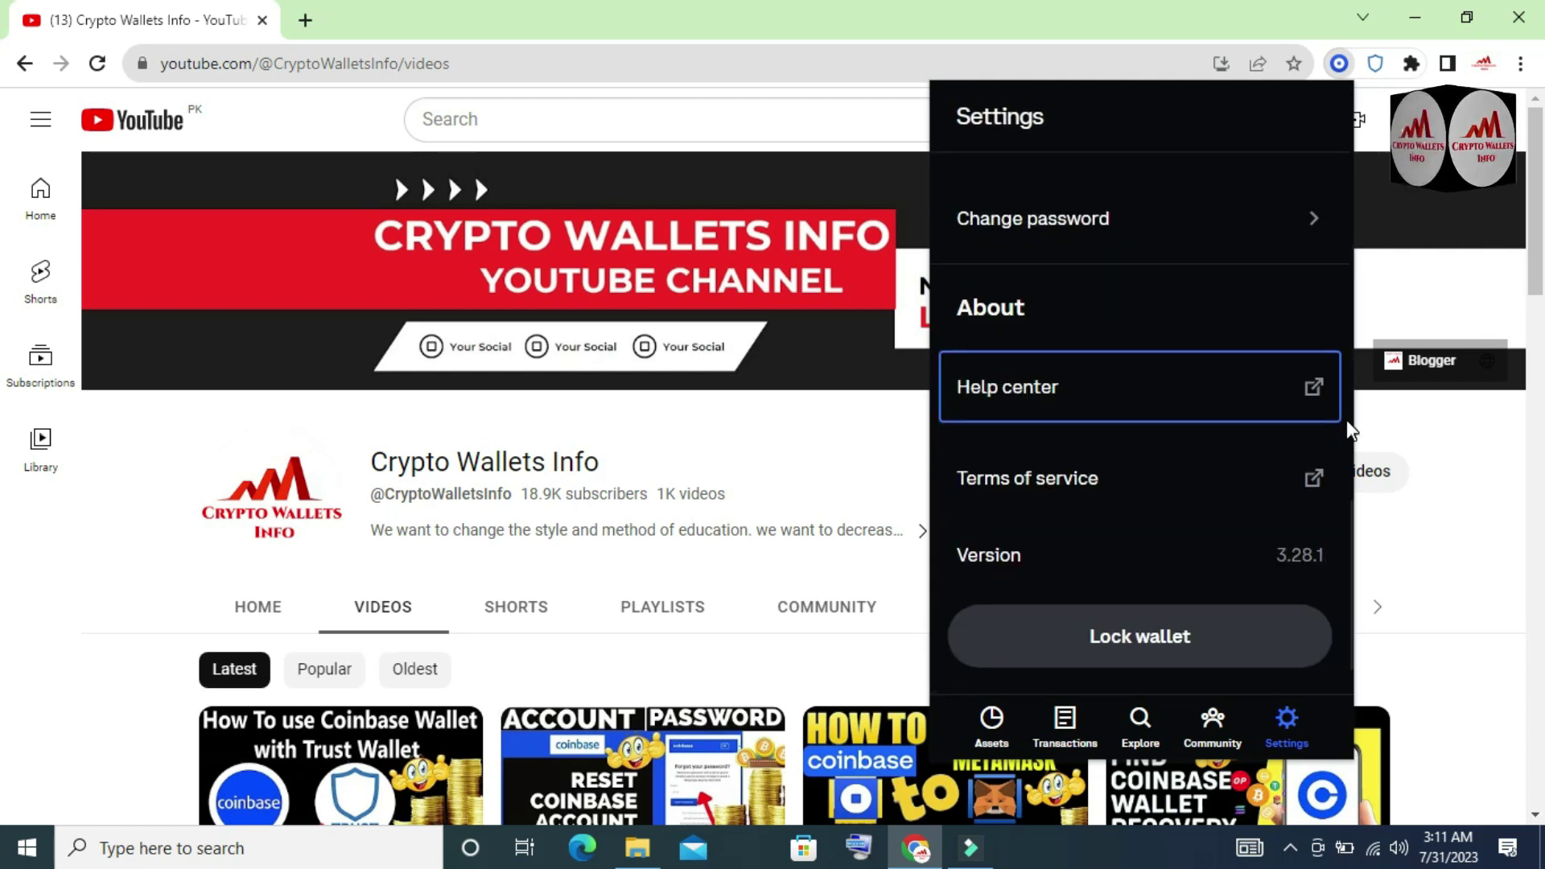
{"action": "left_click", "coordinate": [1156, 653]}
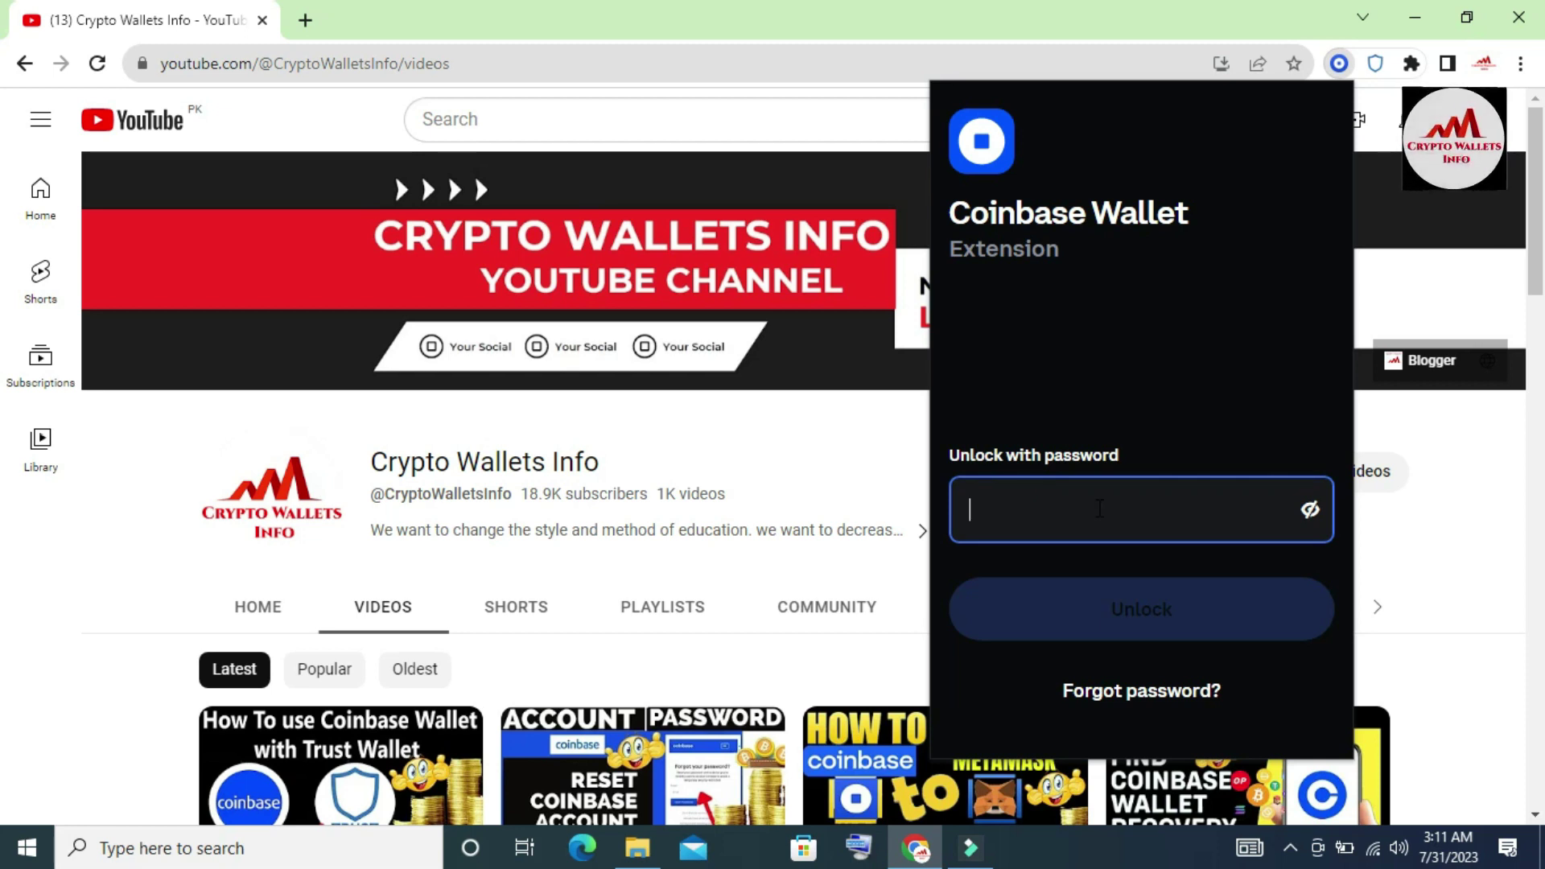
- Attempt unlocking with the old password, get 'Wrong password', and select the rejected entry
{"action": "left_click", "coordinate": [1099, 508]}
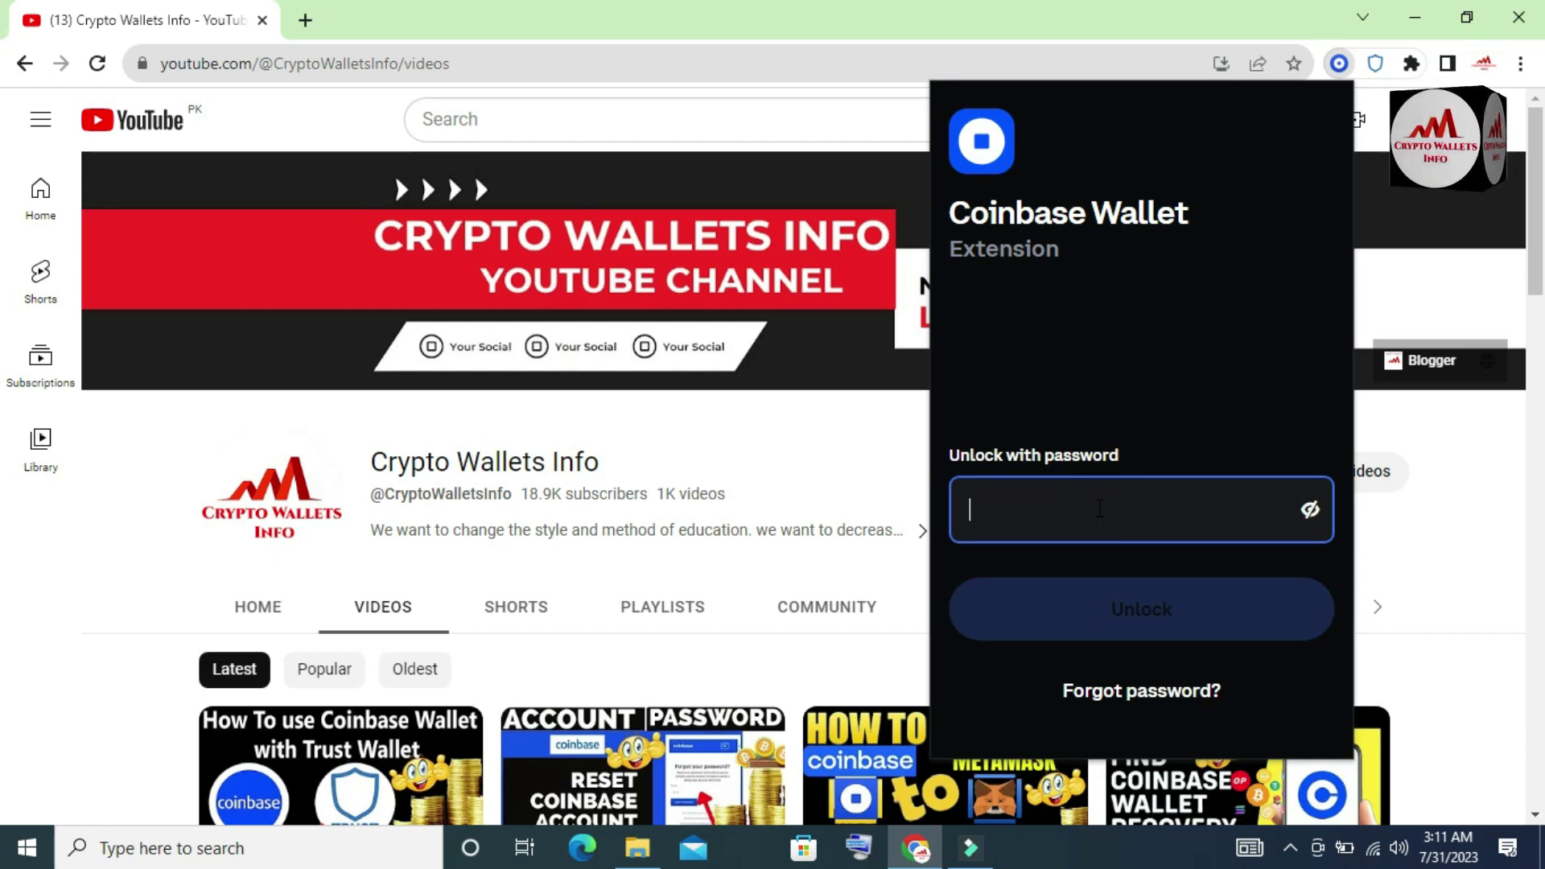
{"action": "type", "text": "••••••"}
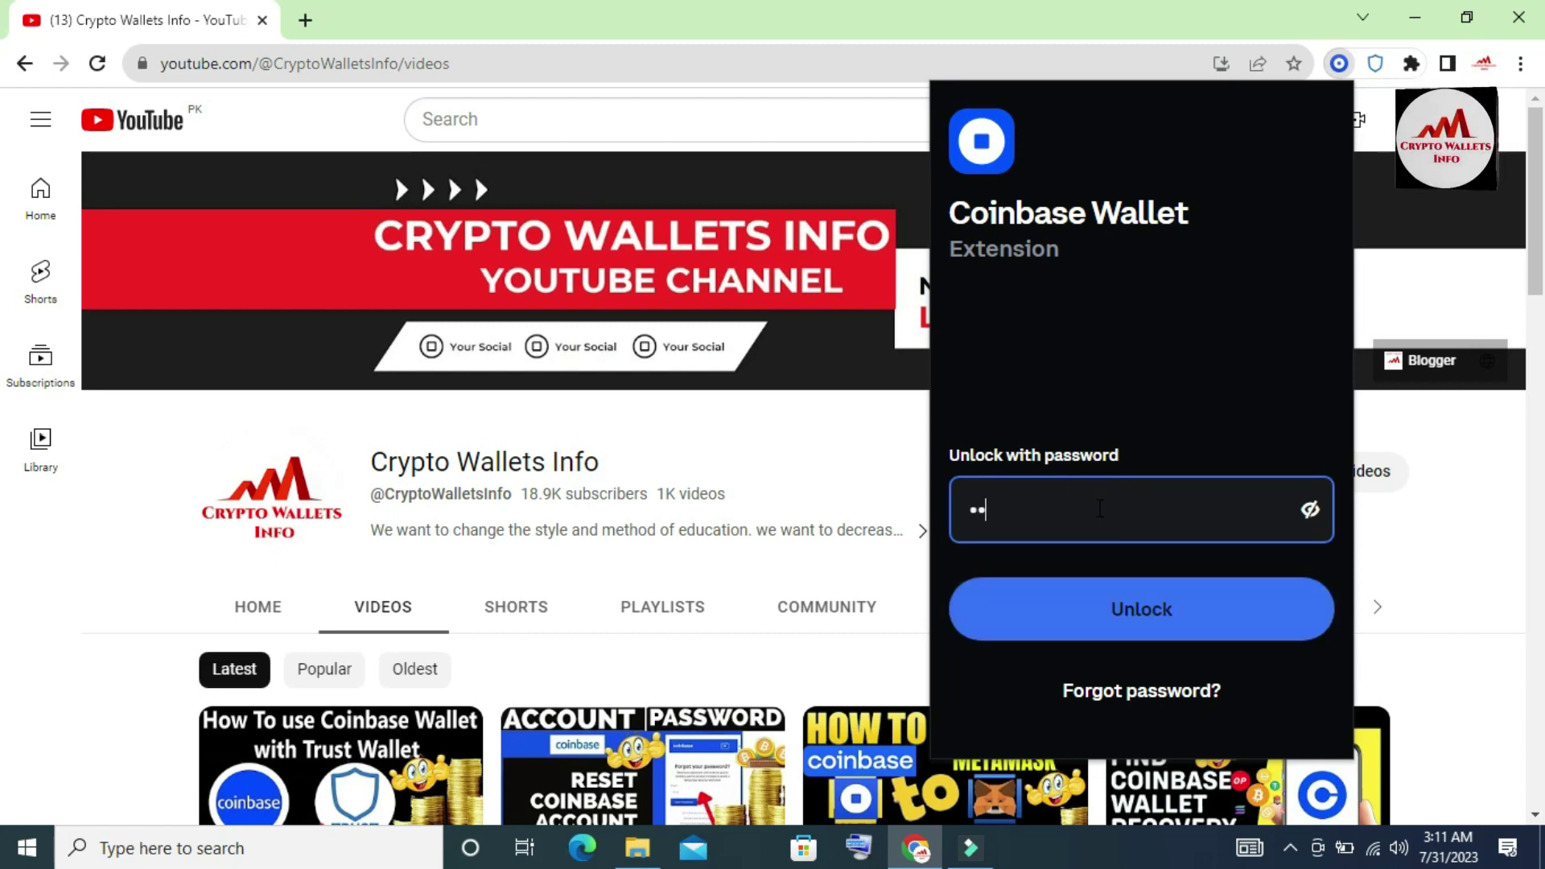
{"action": "type", "text": "••"}
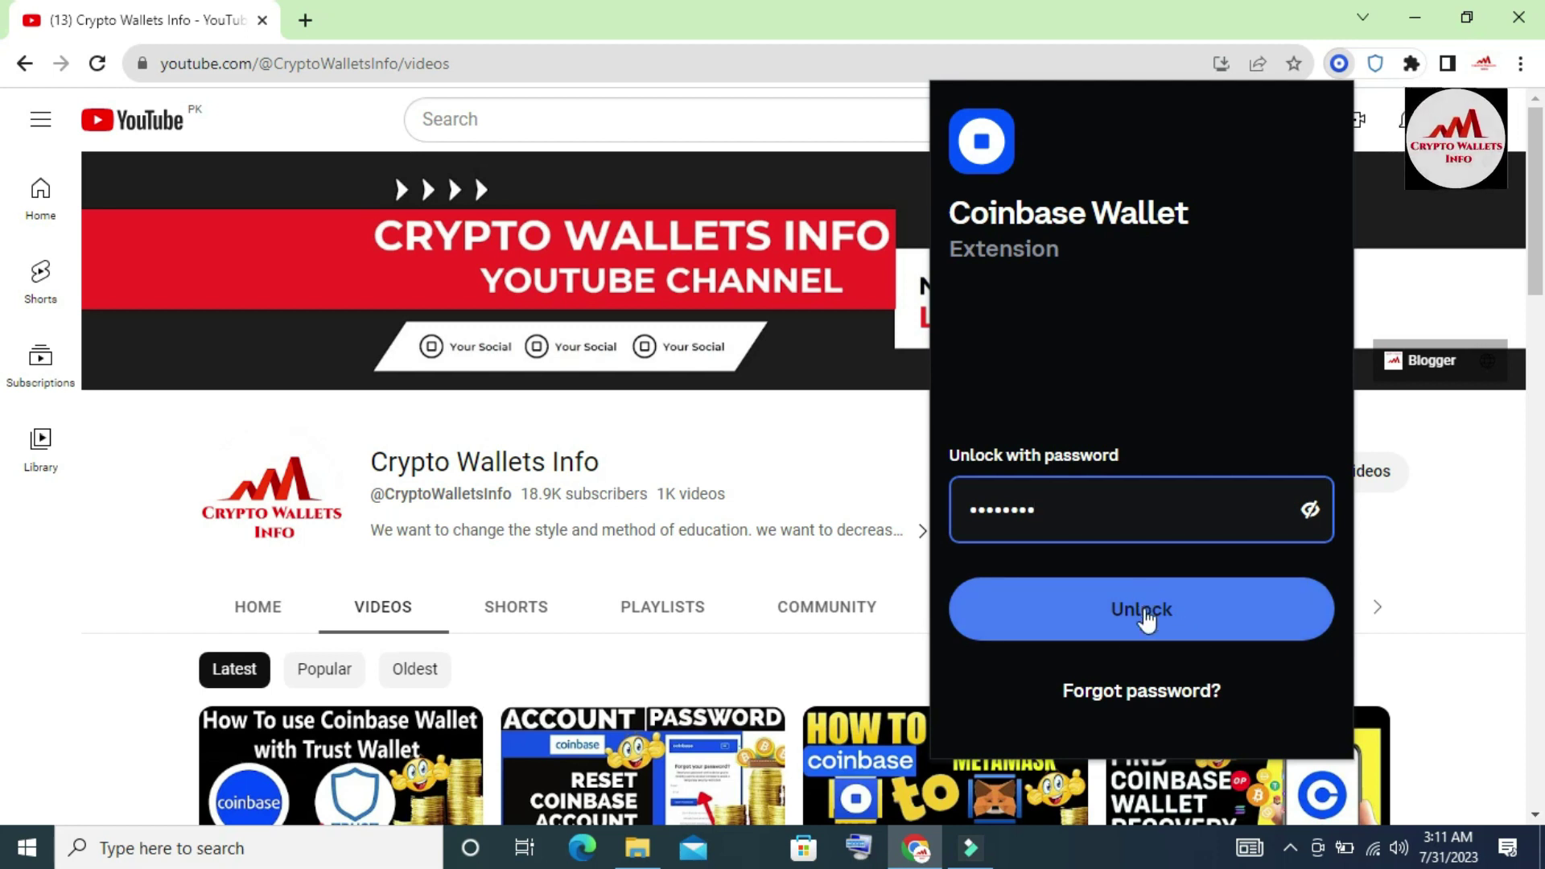
{"action": "left_click", "coordinate": [1141, 614]}
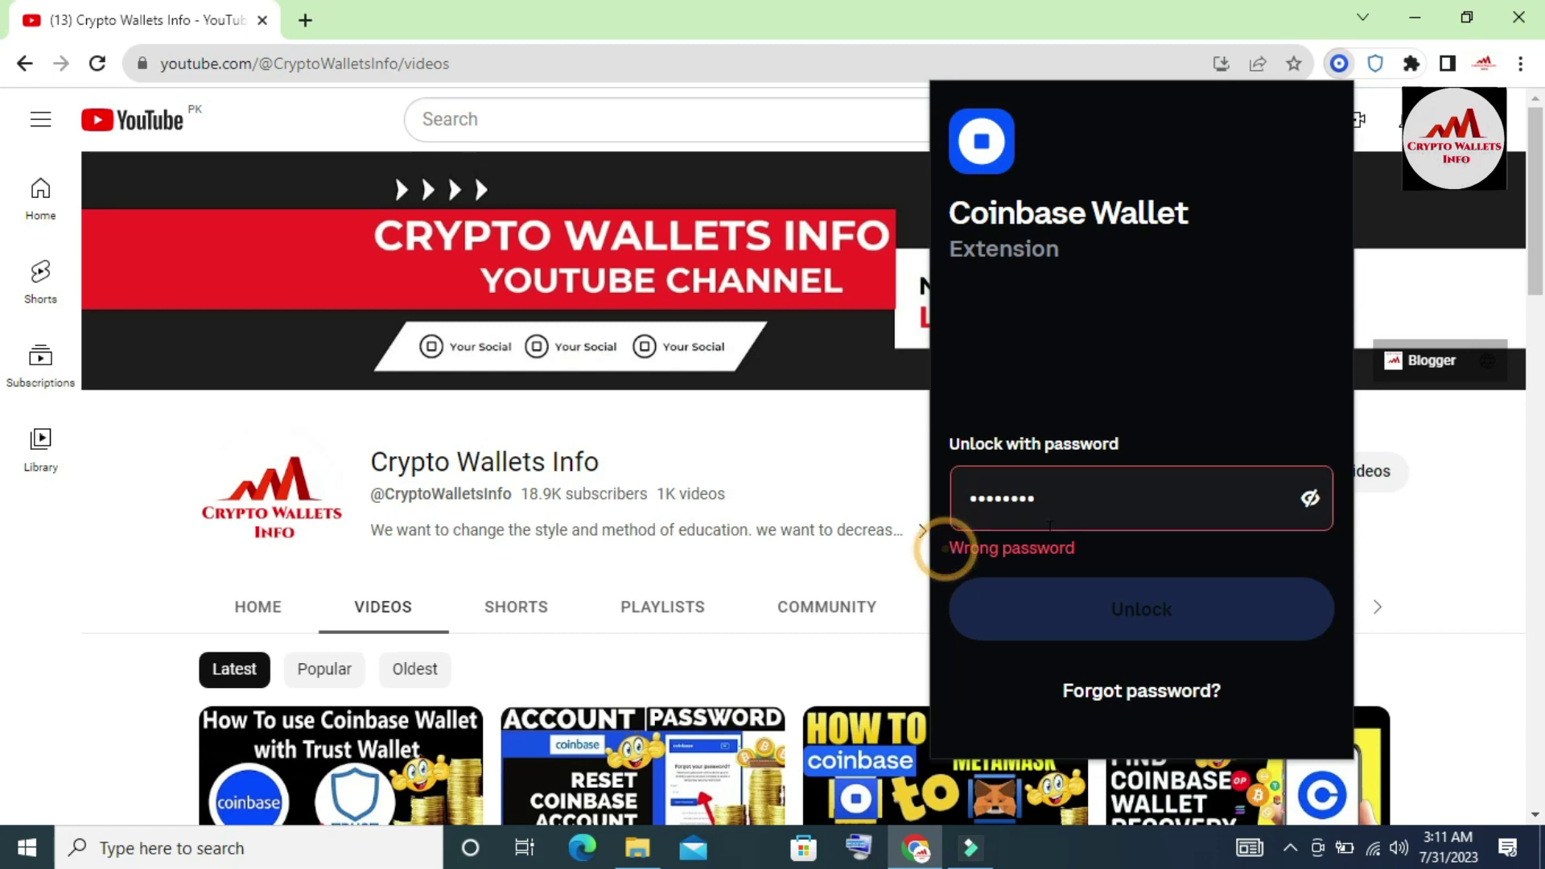
{"action": "left_click_drag", "start_coordinate": [925, 552], "coordinate": [1079, 547]}
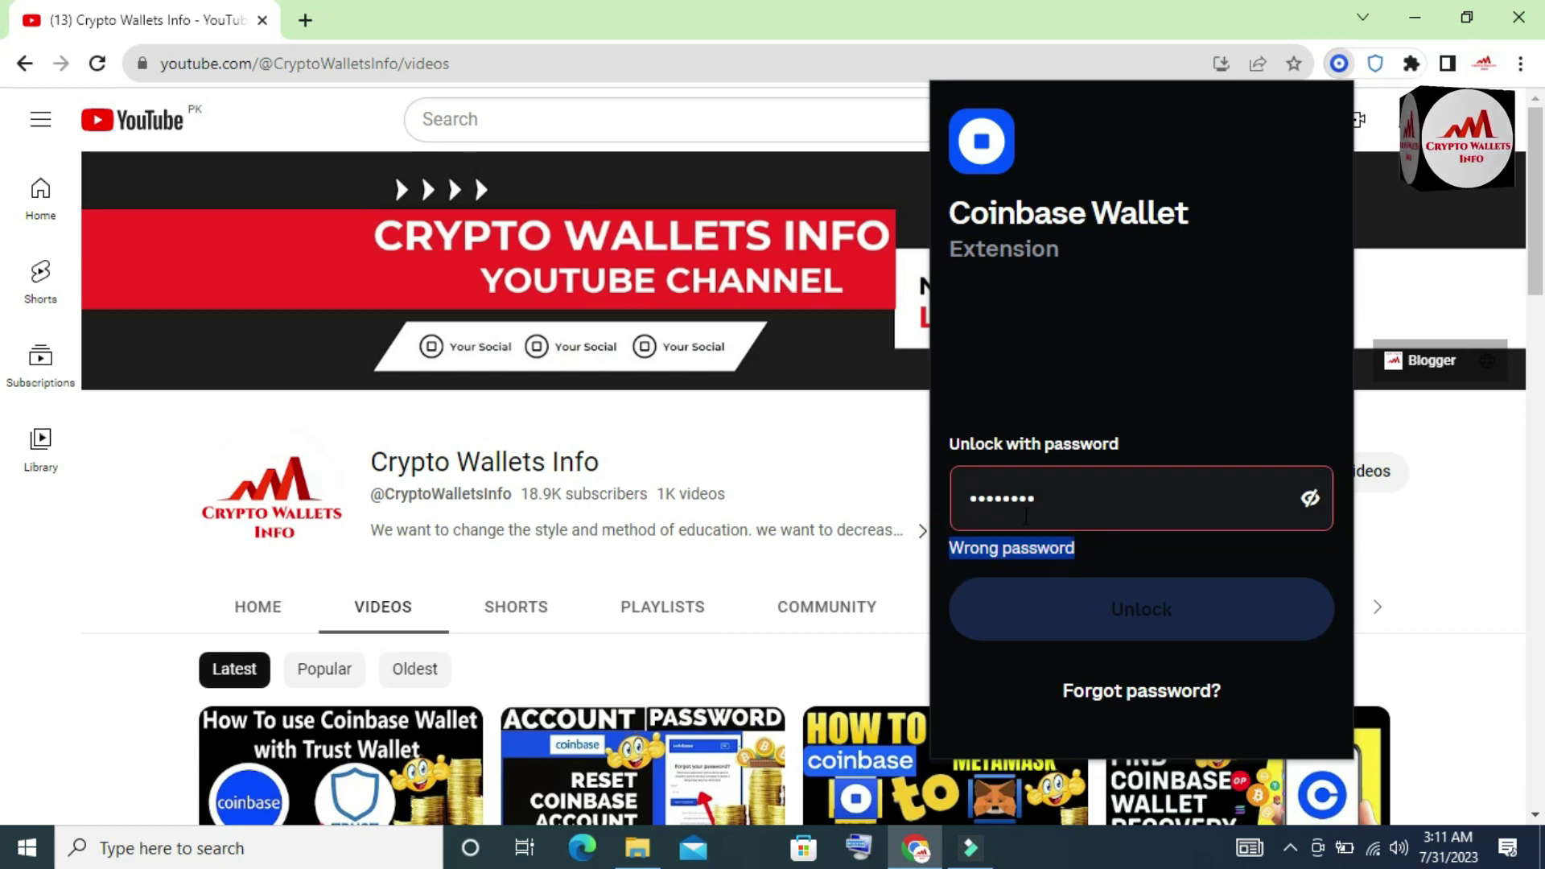
{"action": "left_click", "coordinate": [1055, 500]}
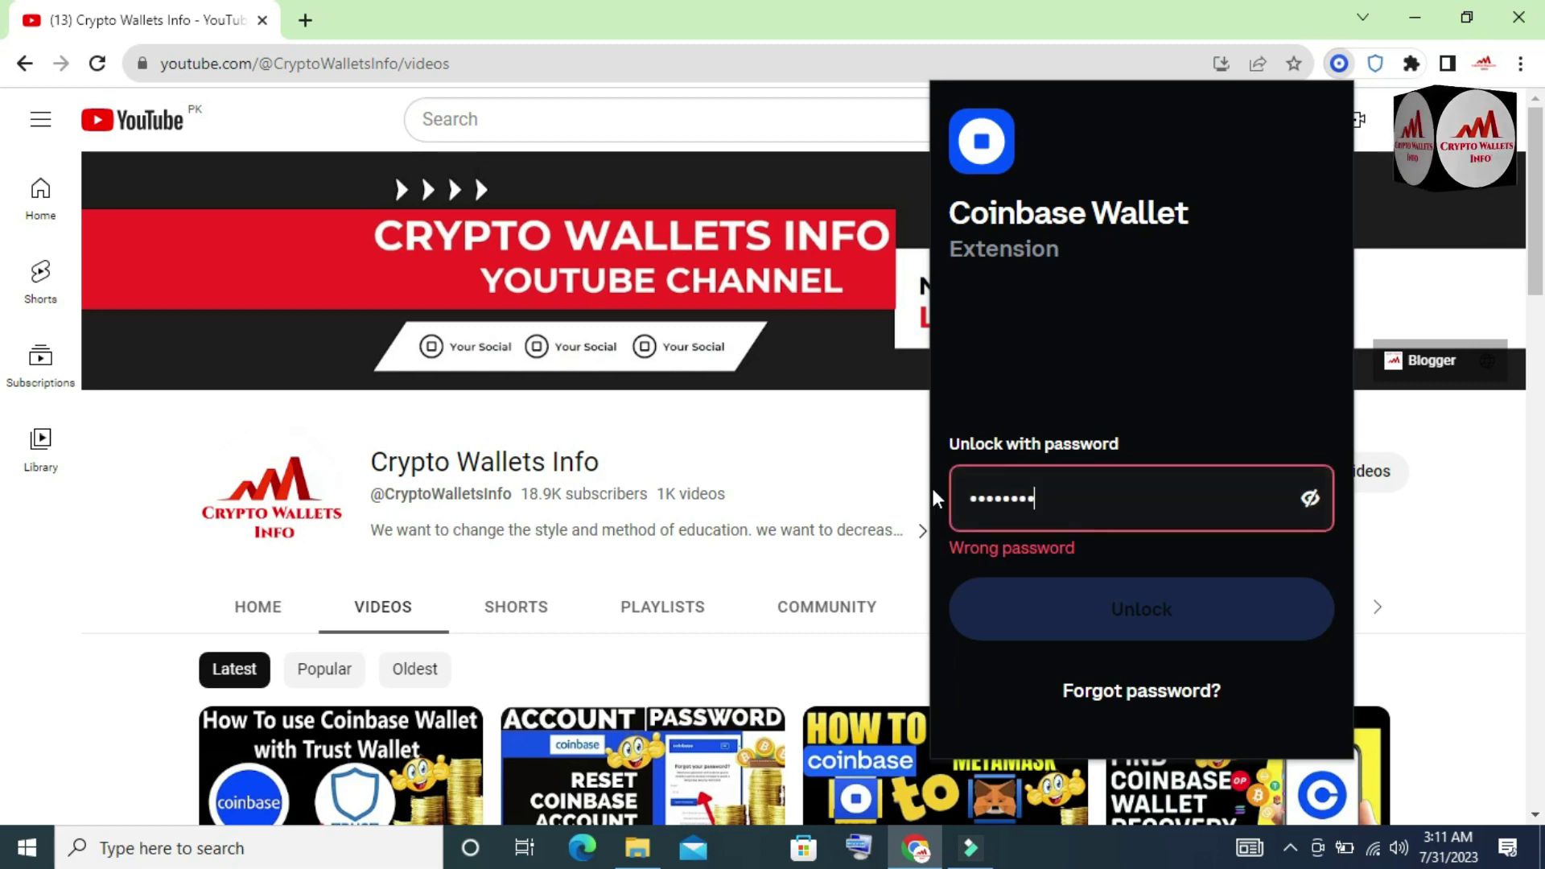
{"action": "double_click", "coordinate": [1054, 508]}
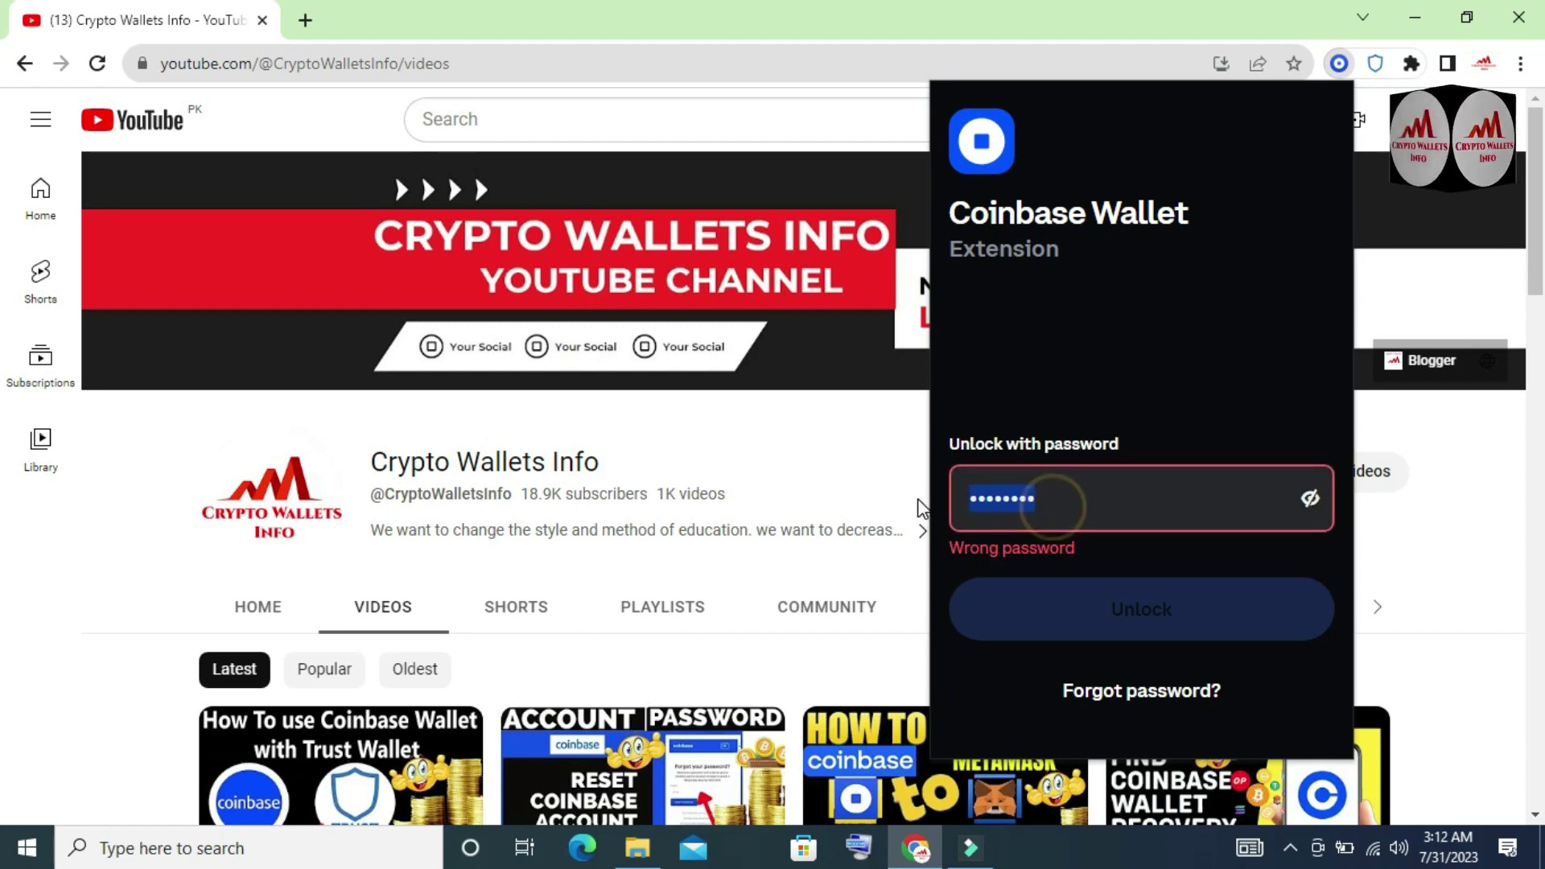
- Unlock with the new password and return to Assets showing Address 1 at $0.00
{"action": "type", "text": "••••"}
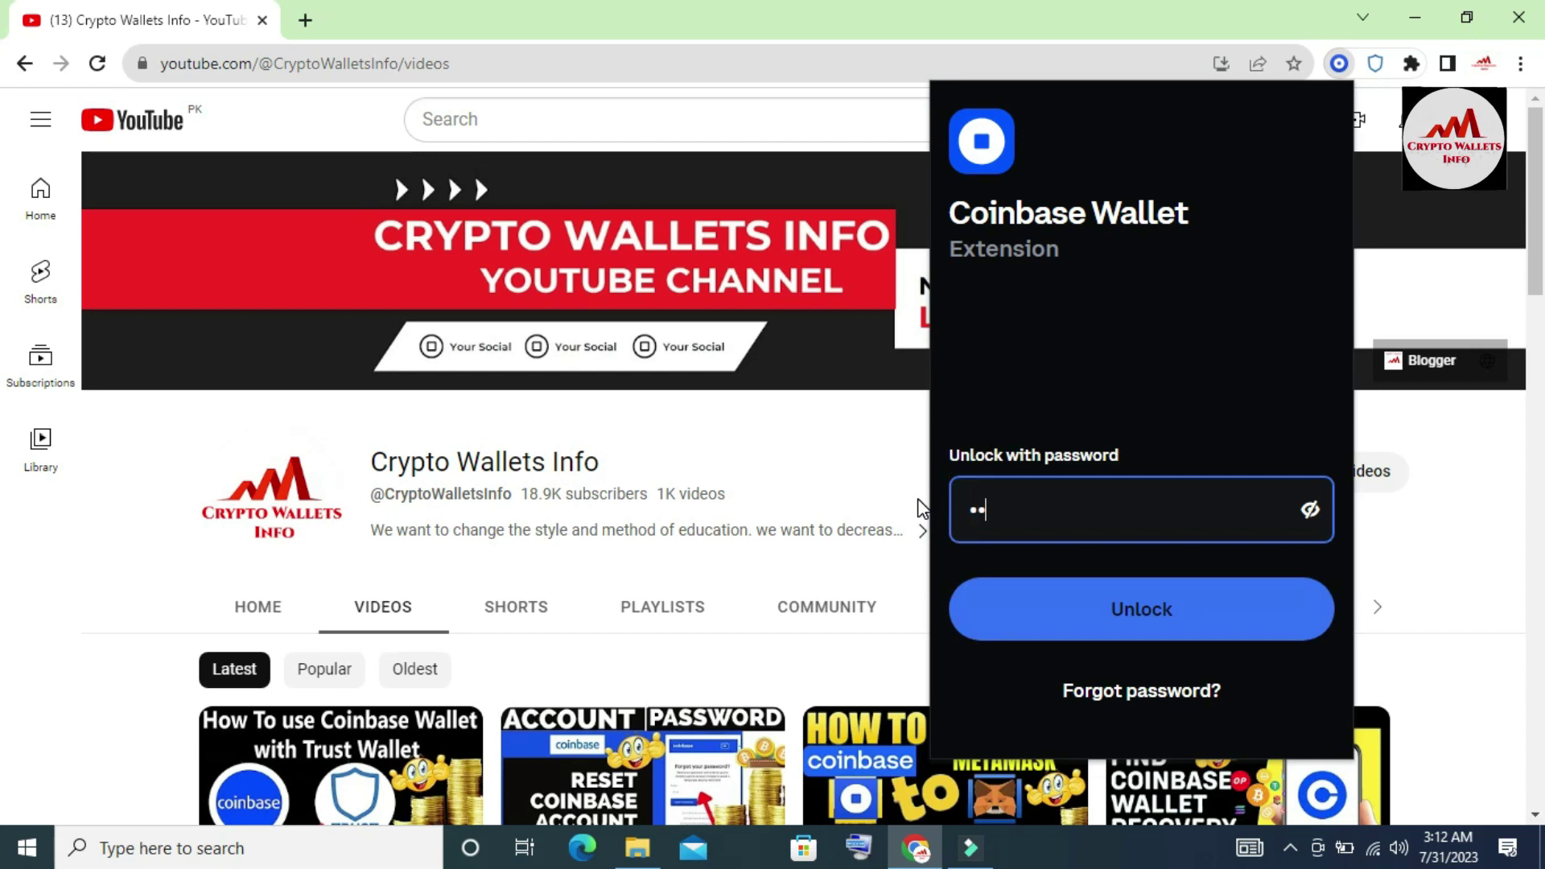
{"action": "type", "text": "•••••"}
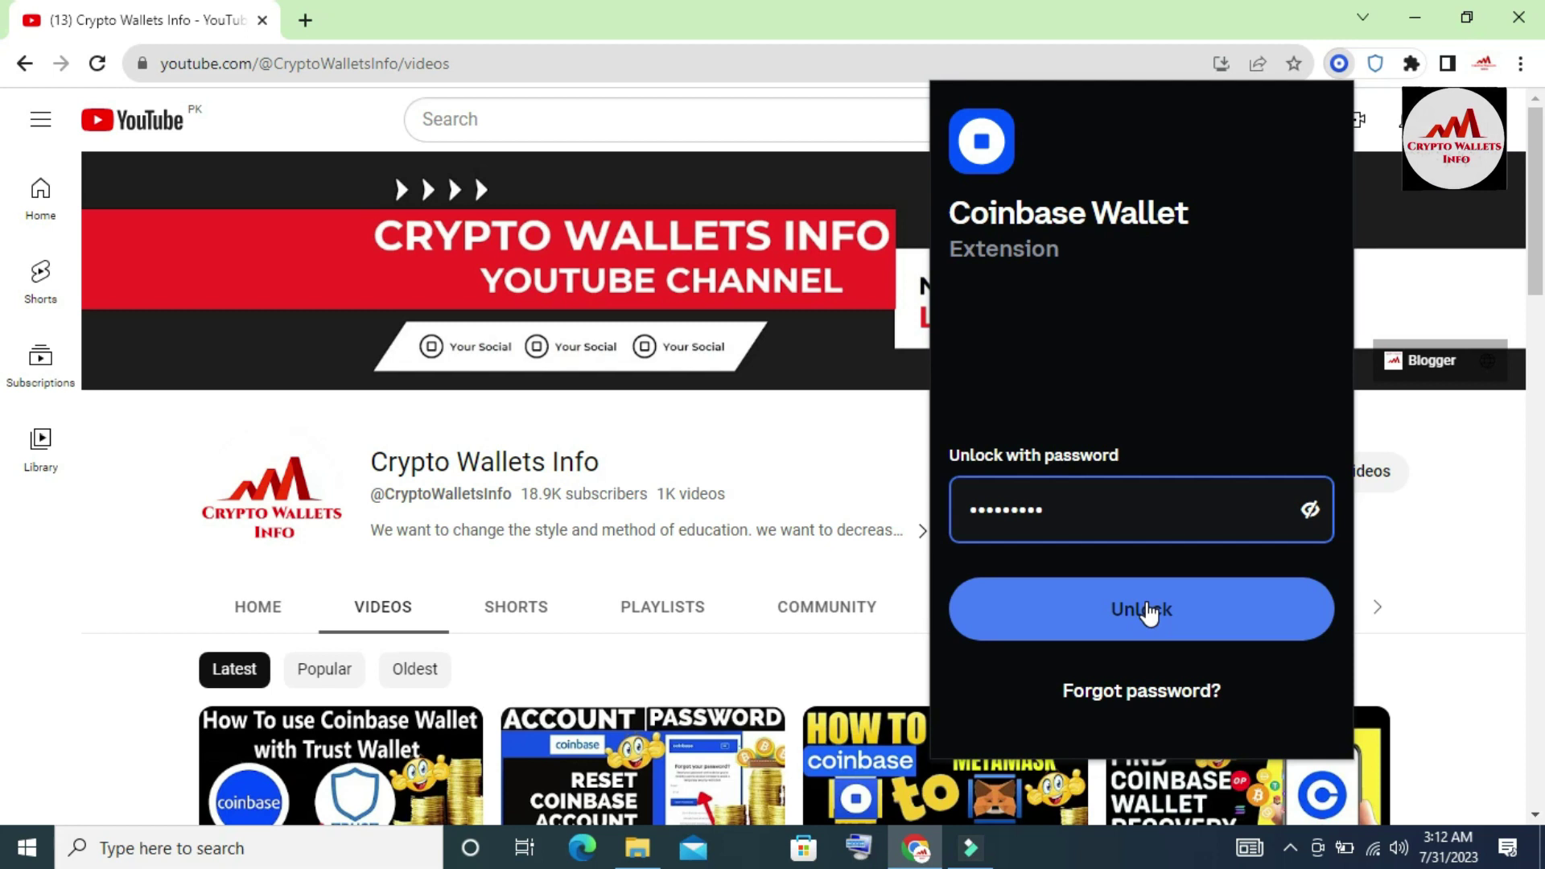
{"action": "left_click", "coordinate": [1145, 609]}
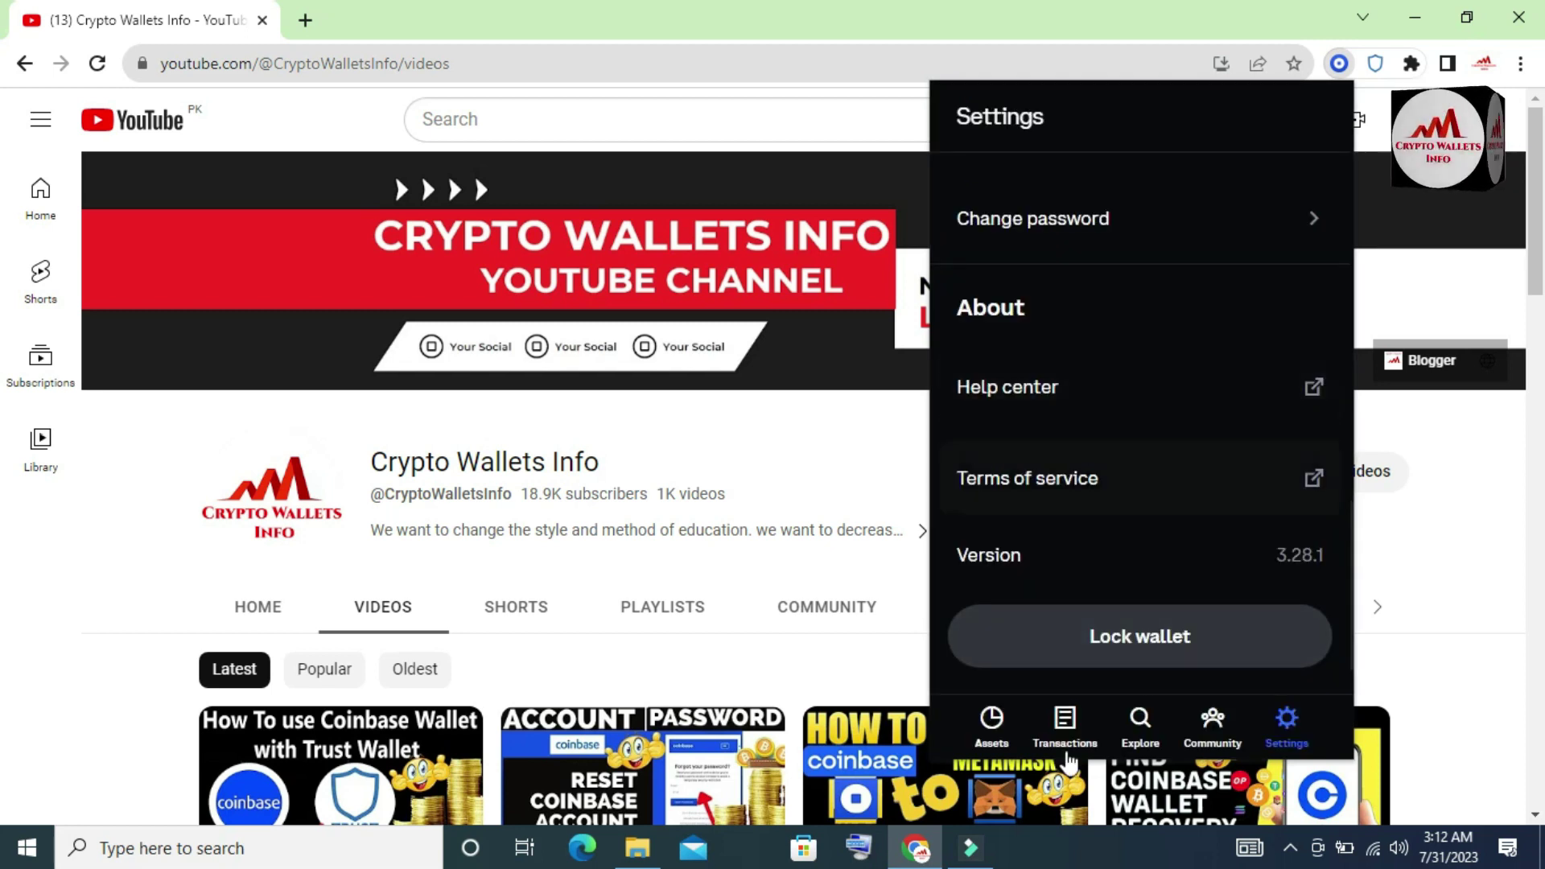
{"action": "left_click", "coordinate": [994, 728]}
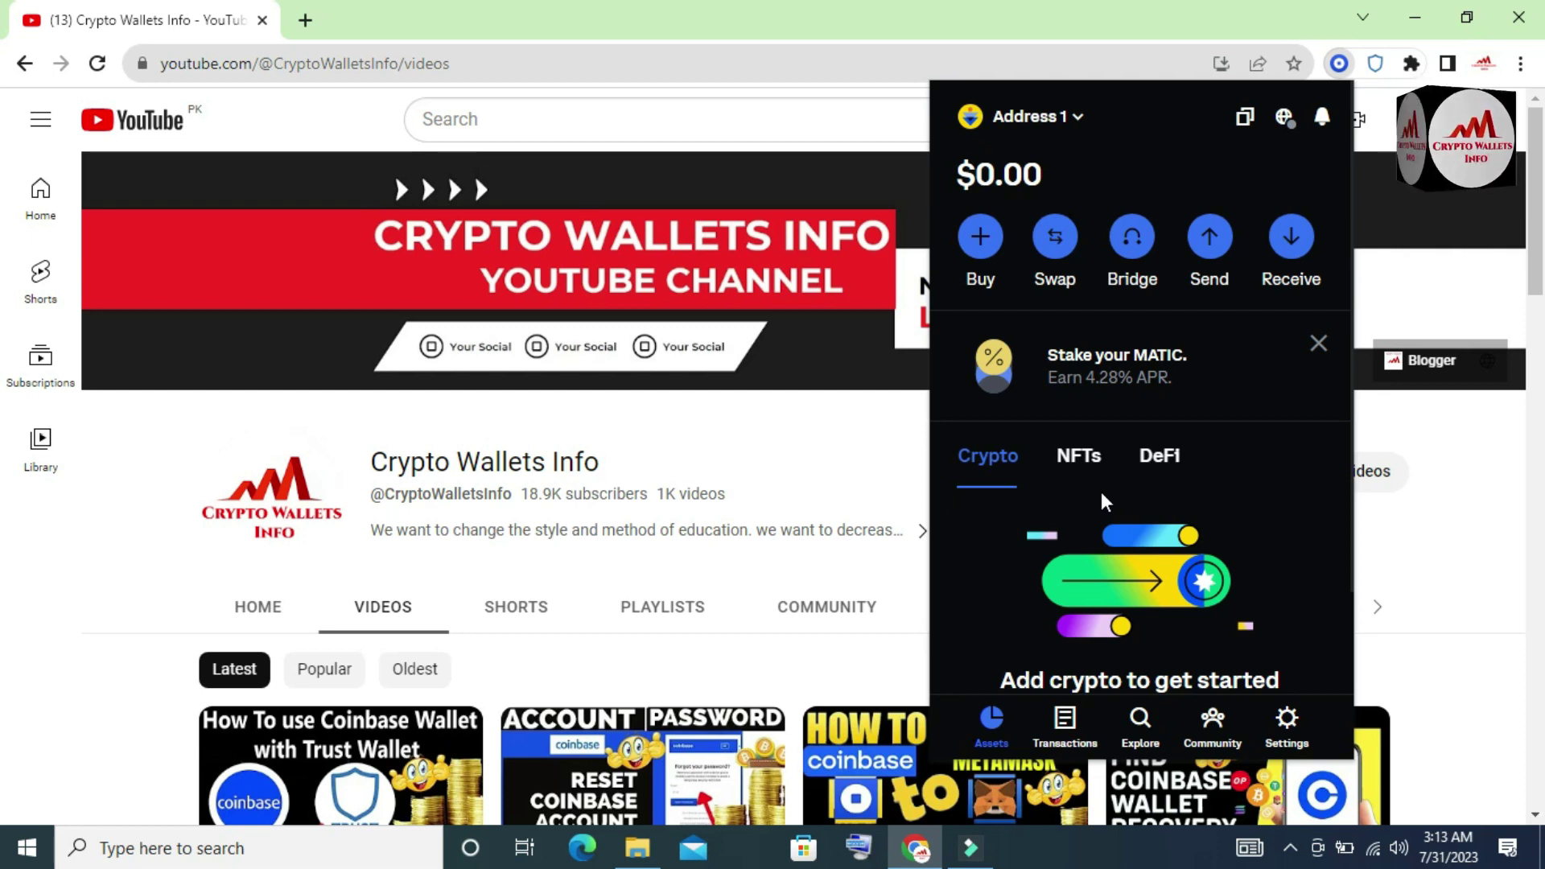
- Close the wallet popup, briefly highlighting and clearing the channel name
{"action": "left_click", "coordinate": [1450, 465]}
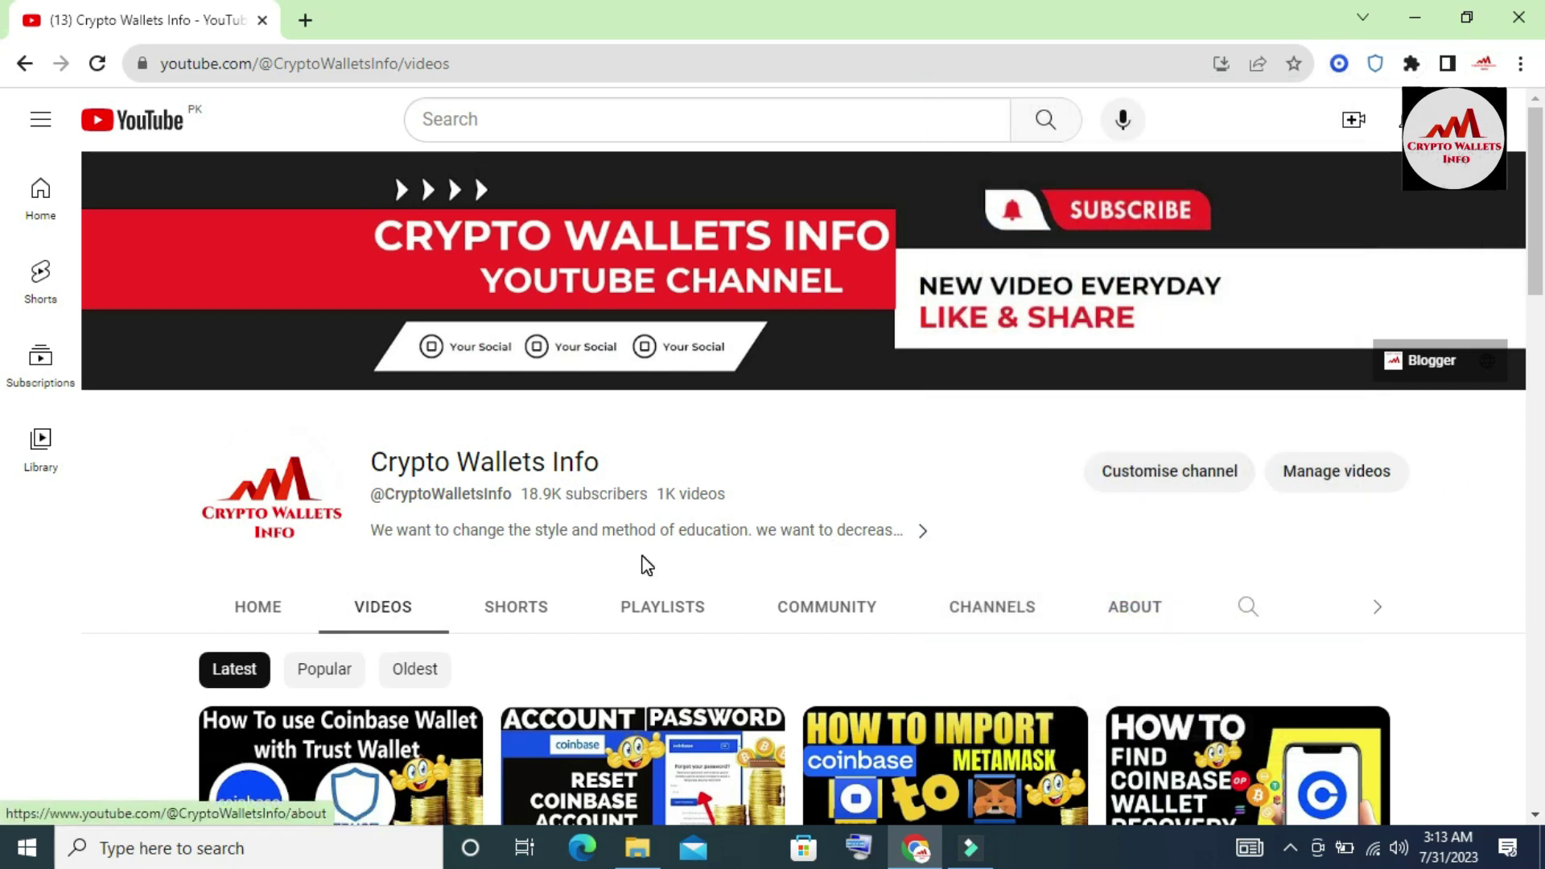
{"action": "left_click_drag", "start_coordinate": [369, 461], "coordinate": [589, 464]}
{"action": "left_click", "coordinate": [616, 449]}
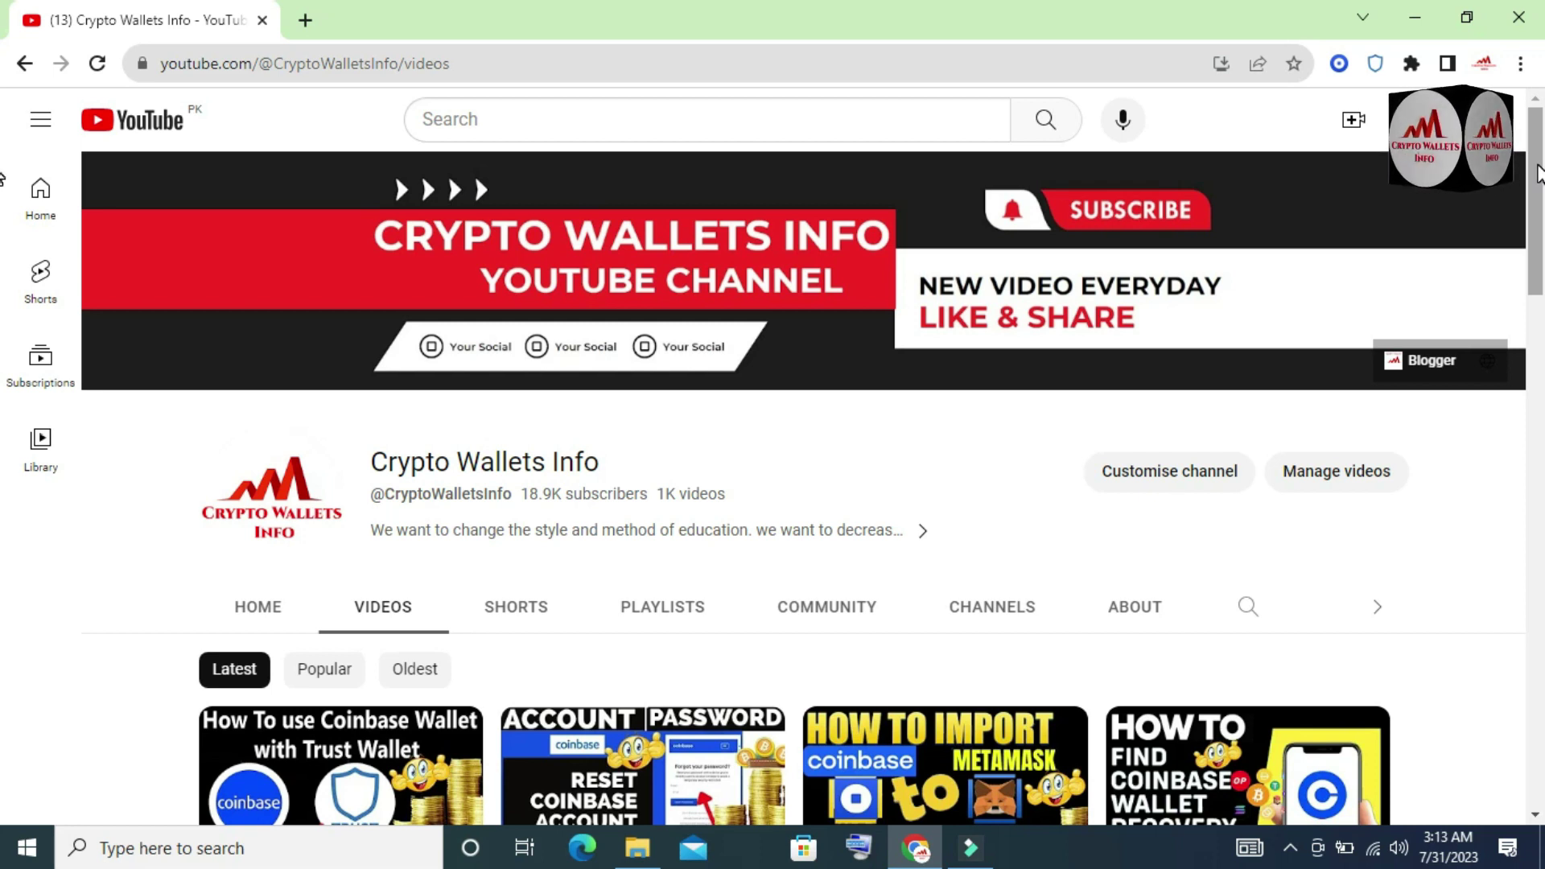
- Scroll down through the channel's latest videos, then show the hidden system tray icons
{"action": "left_click_drag", "start_coordinate": [1537, 173], "coordinate": [1537, 209]}
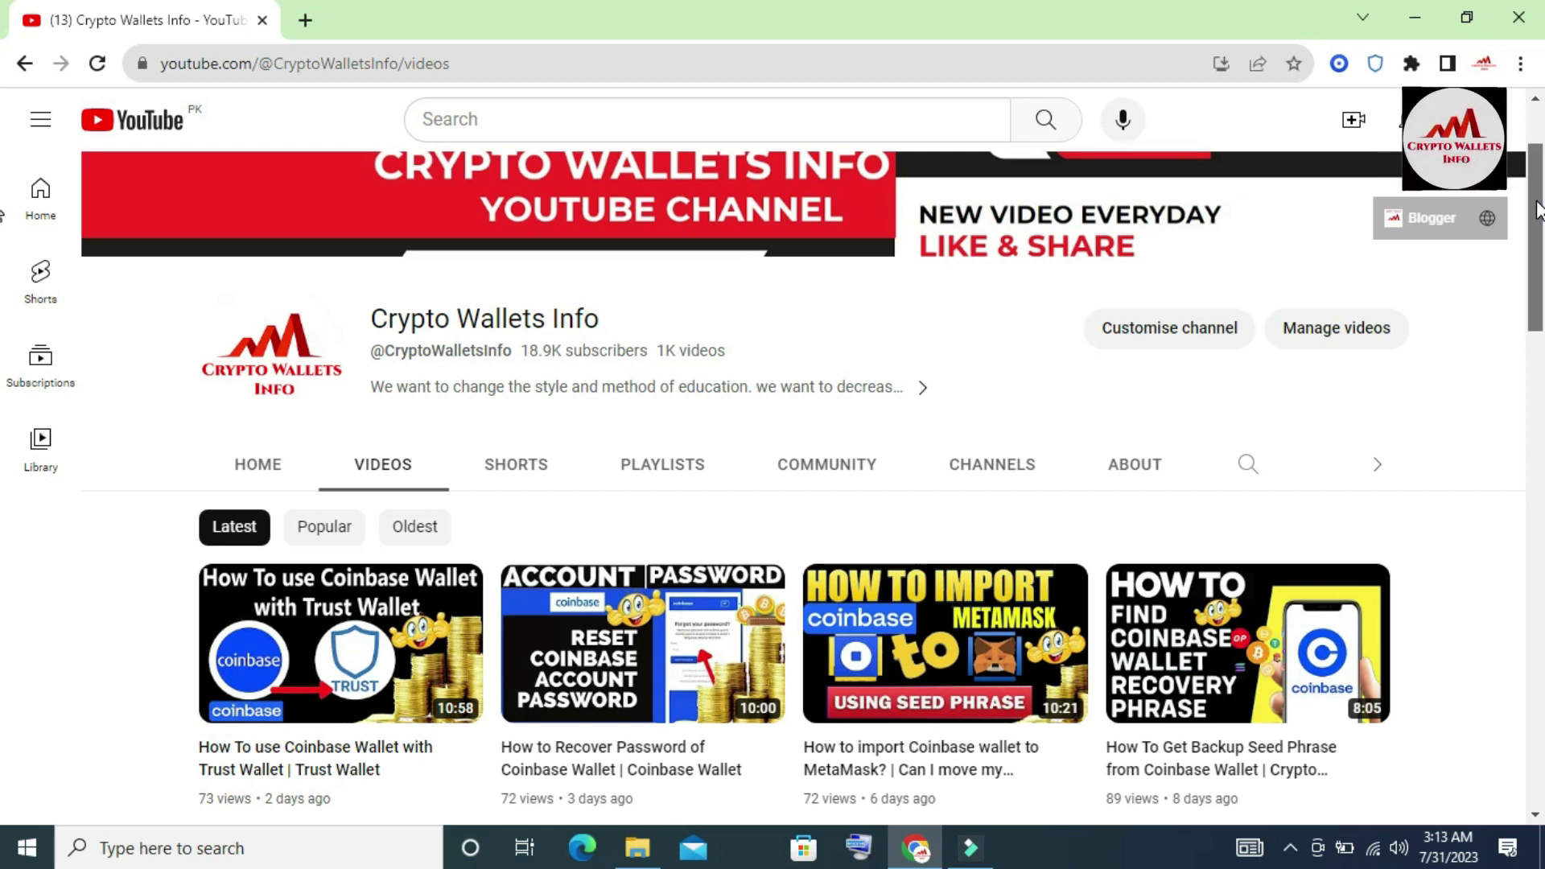
{"action": "left_click_drag", "start_coordinate": [1536, 209], "coordinate": [1540, 291]}
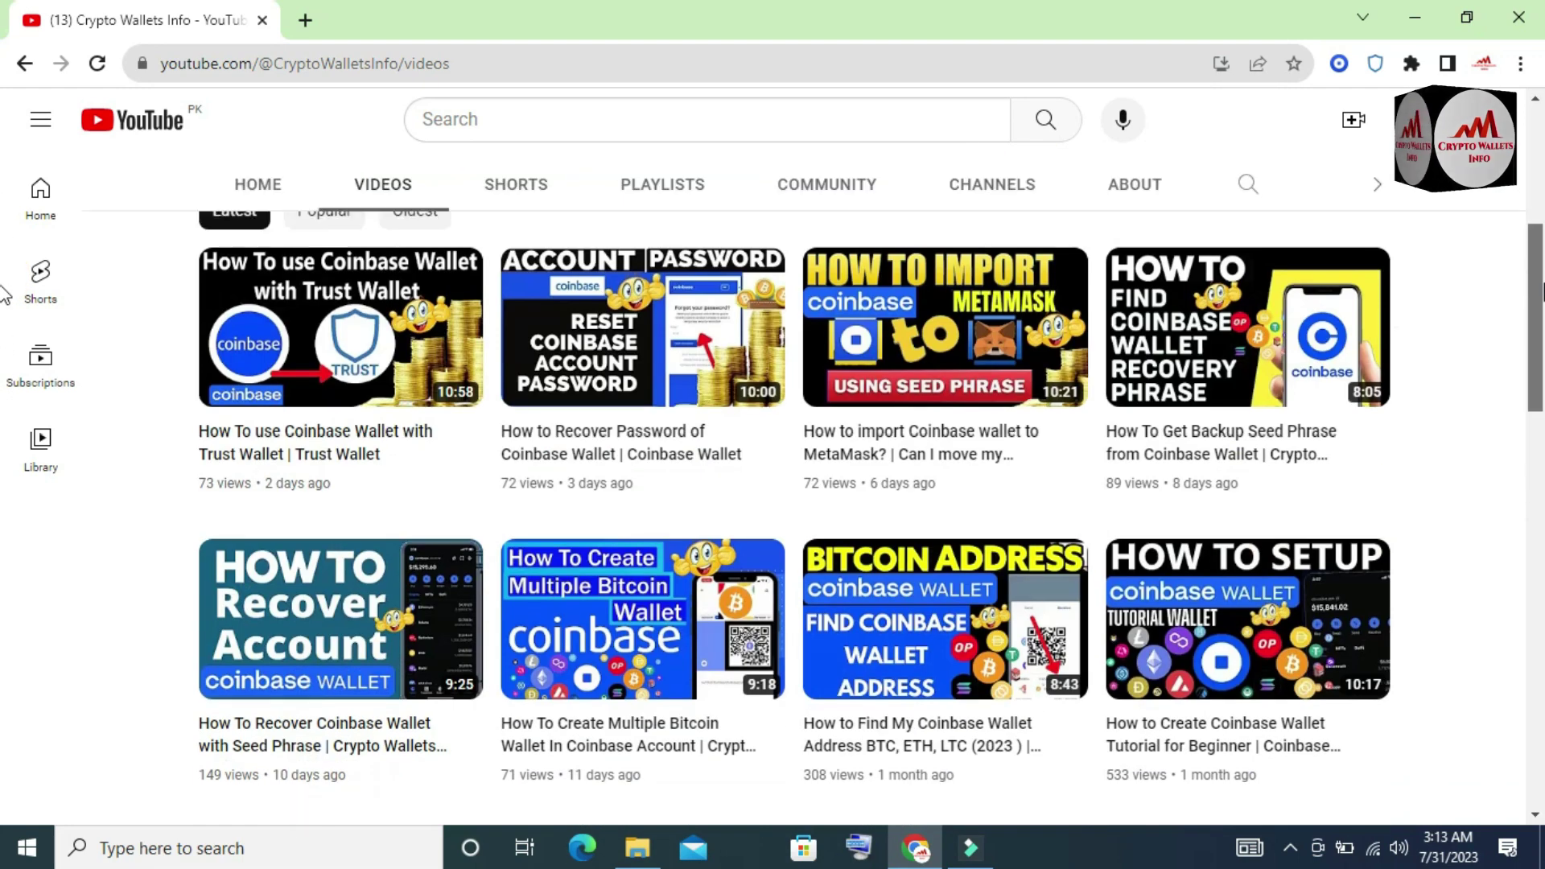
{"action": "mouse_move", "coordinate": [1153, 658]}
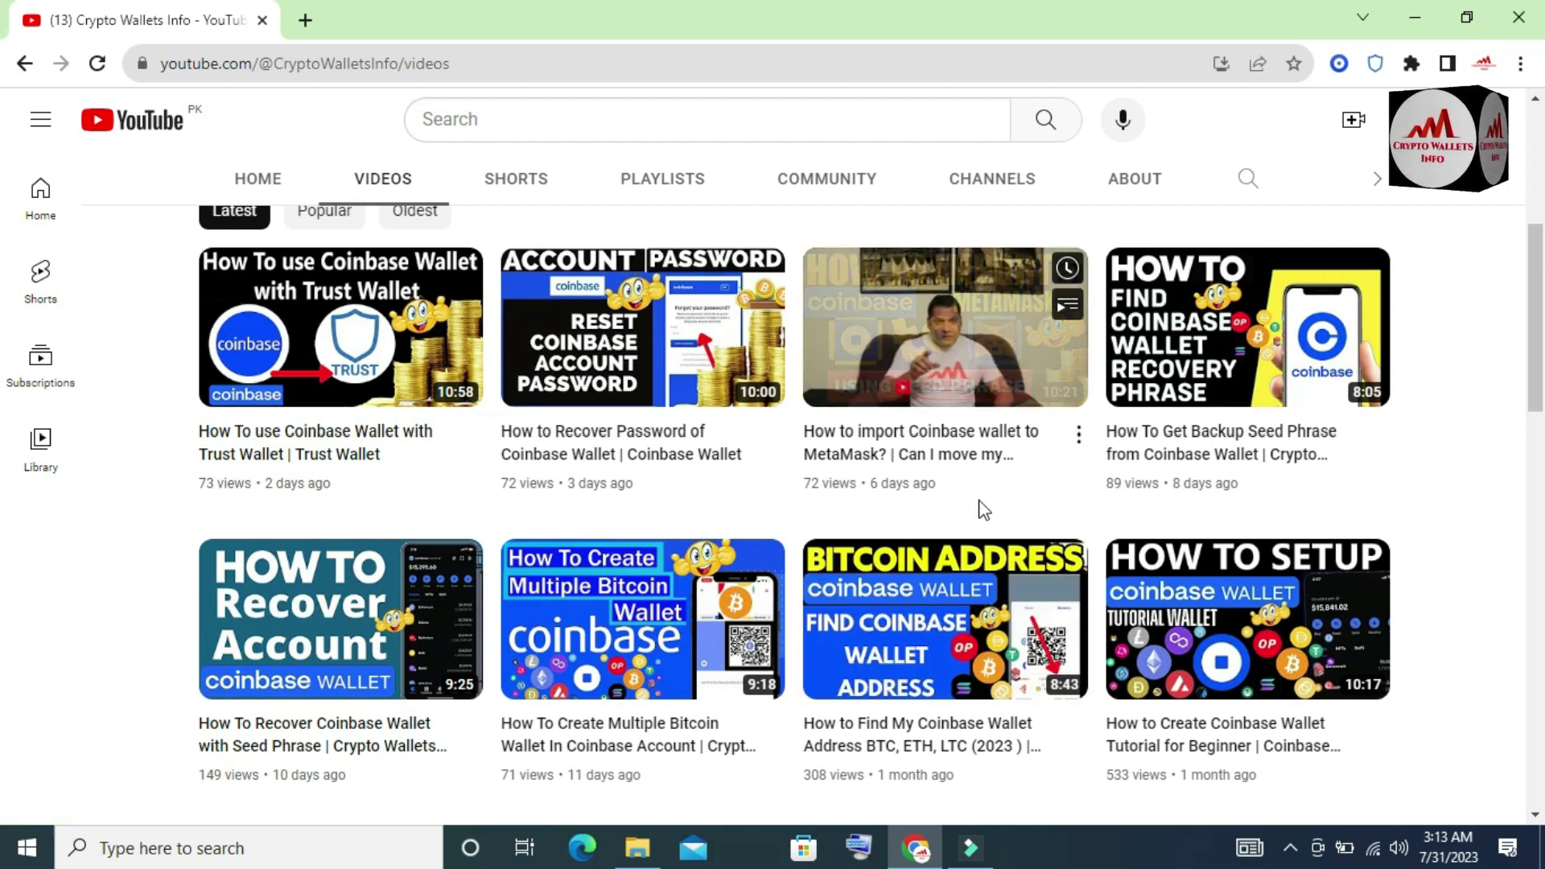
{"action": "mouse_move", "coordinate": [1293, 693]}
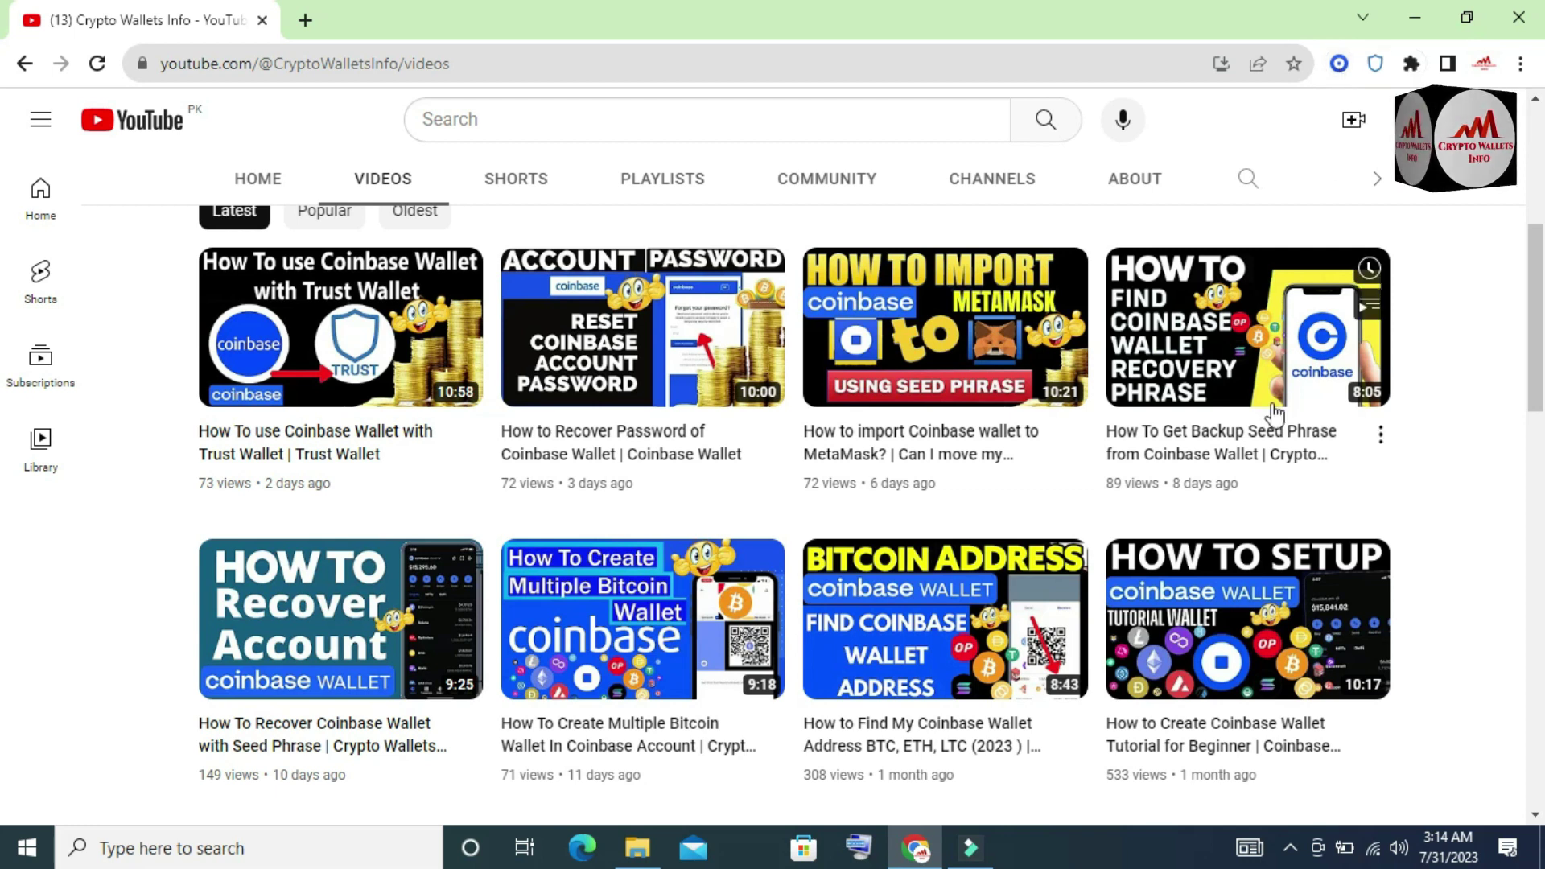
{"action": "left_click", "coordinate": [1289, 847]}
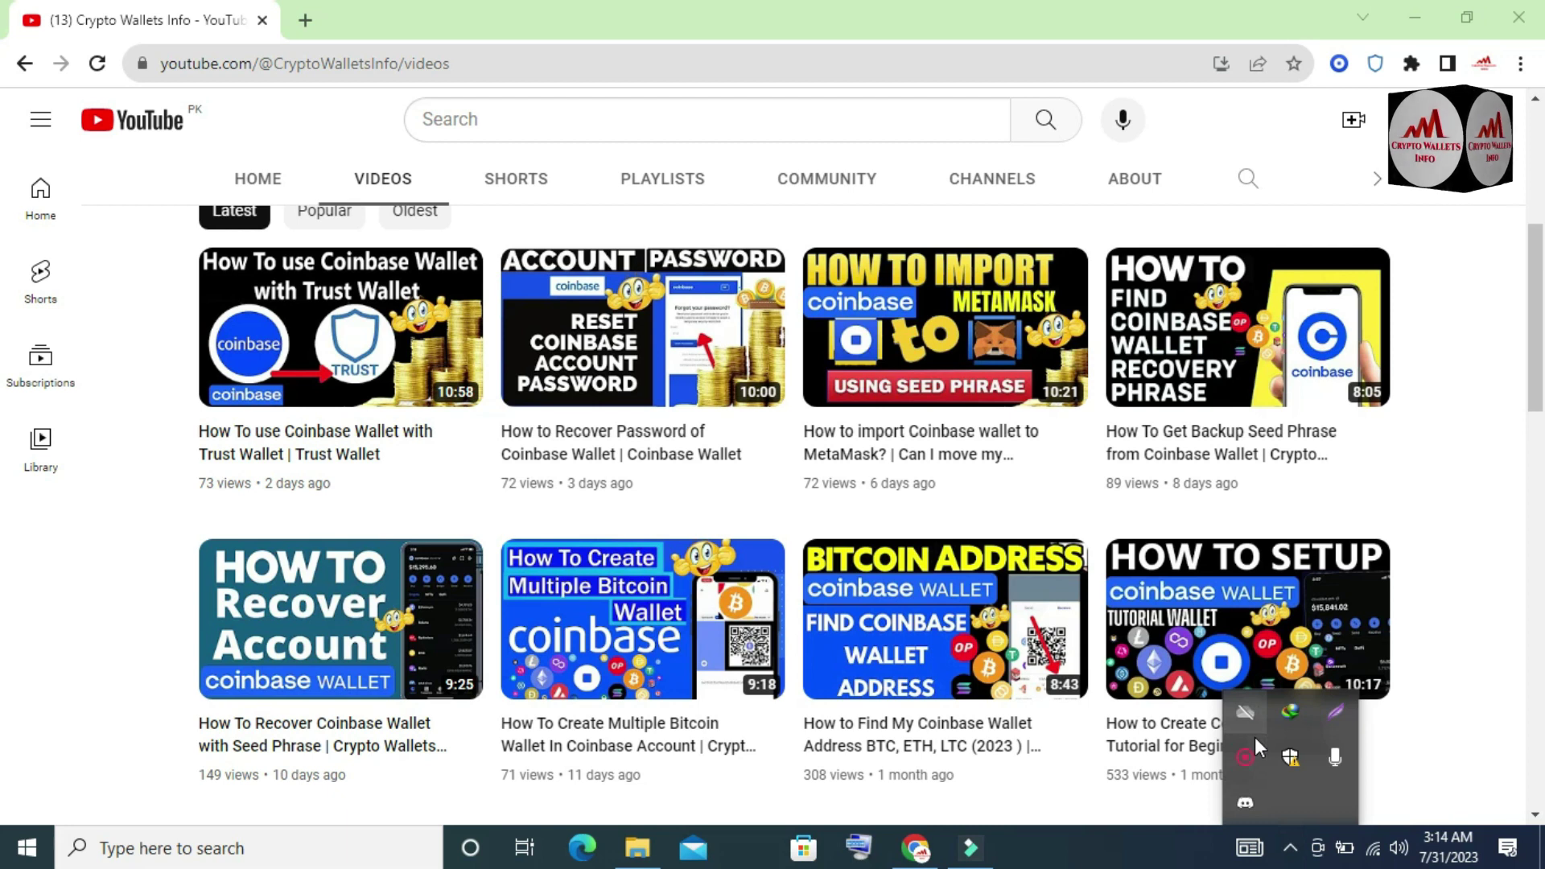